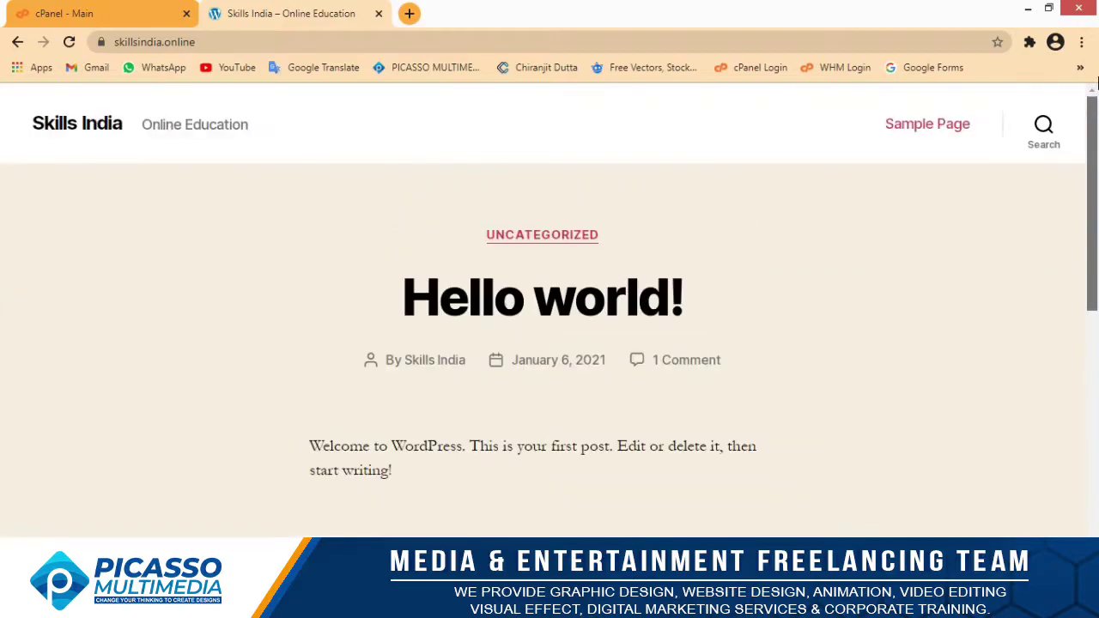
pyautogui.click(662, 48)
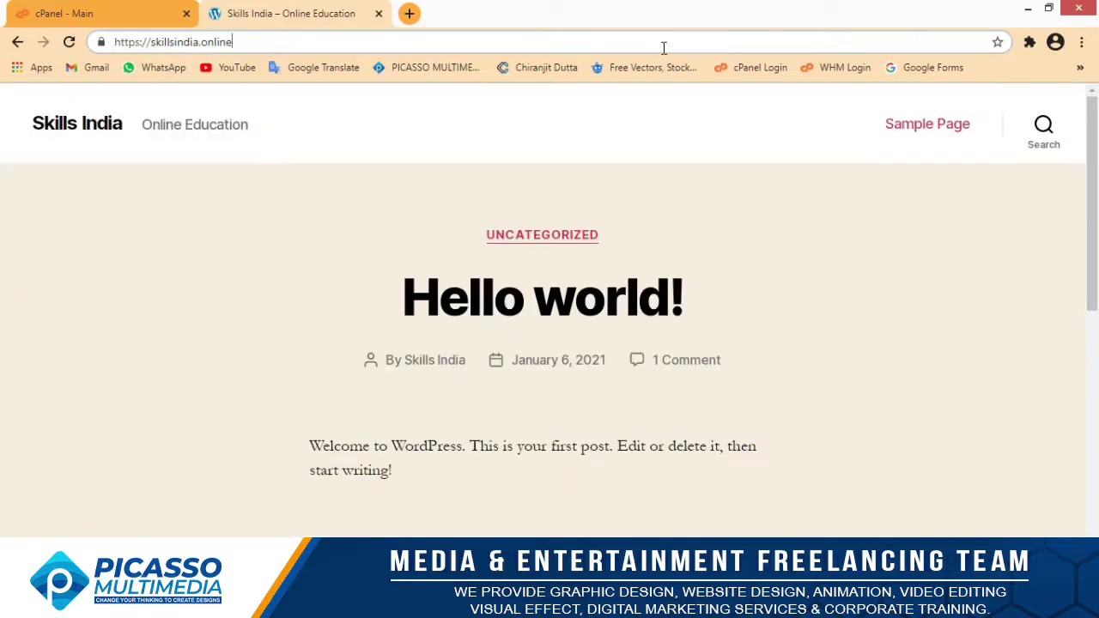
pyautogui.write('/wp')
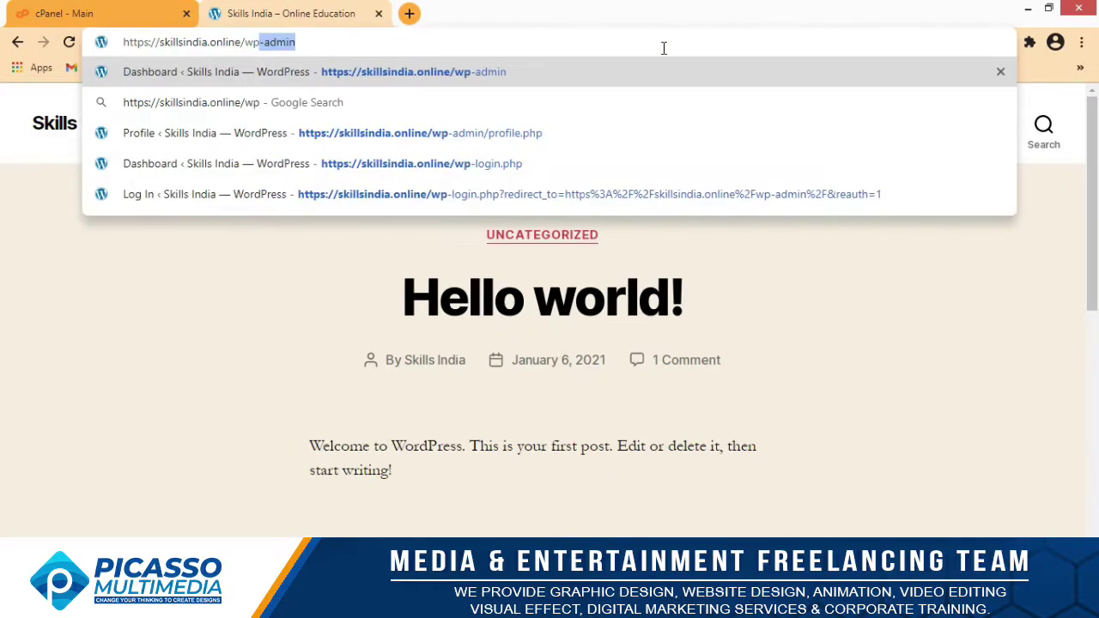
pyautogui.write('-admin')
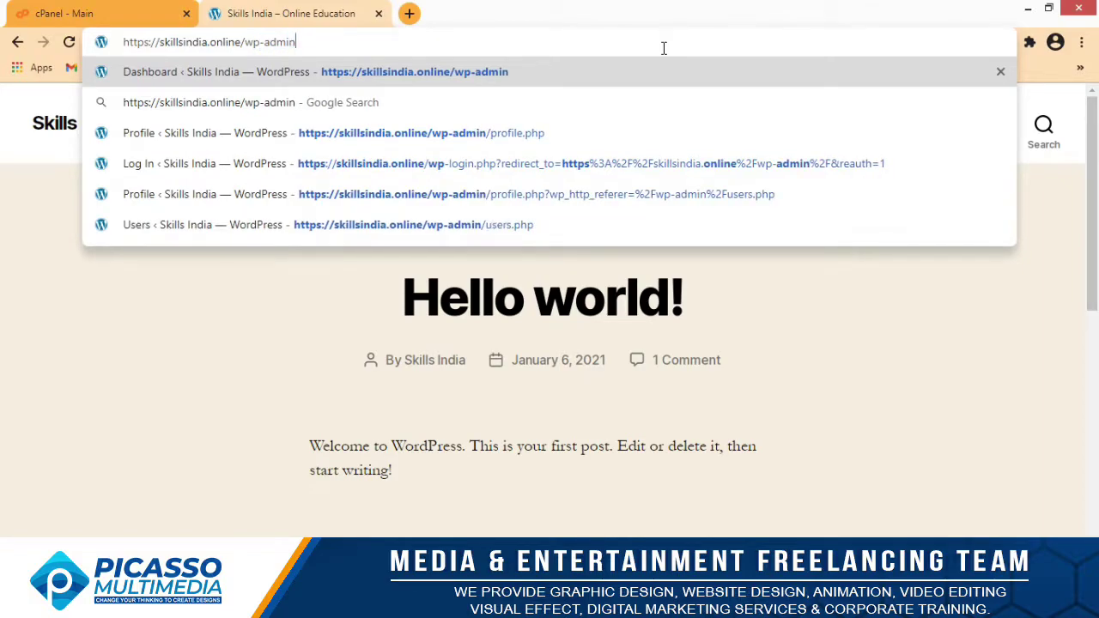
pyautogui.press('Return')
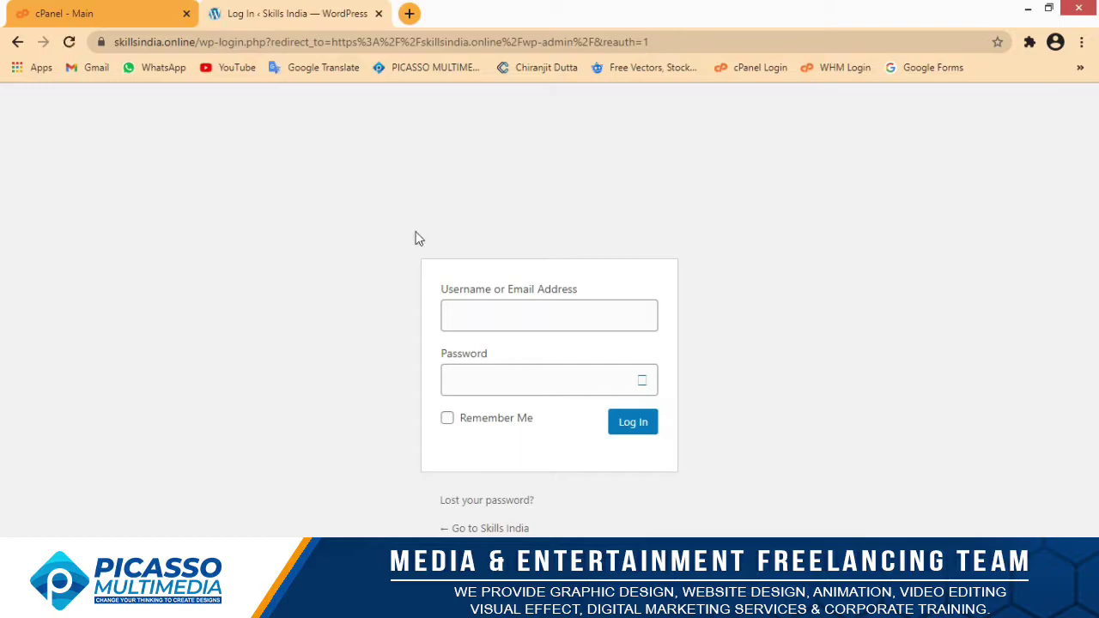
# Log in to WordPress with the suggested username and the account password, and dismiss the browser's offer to save the password.
pyautogui.click(461, 311)
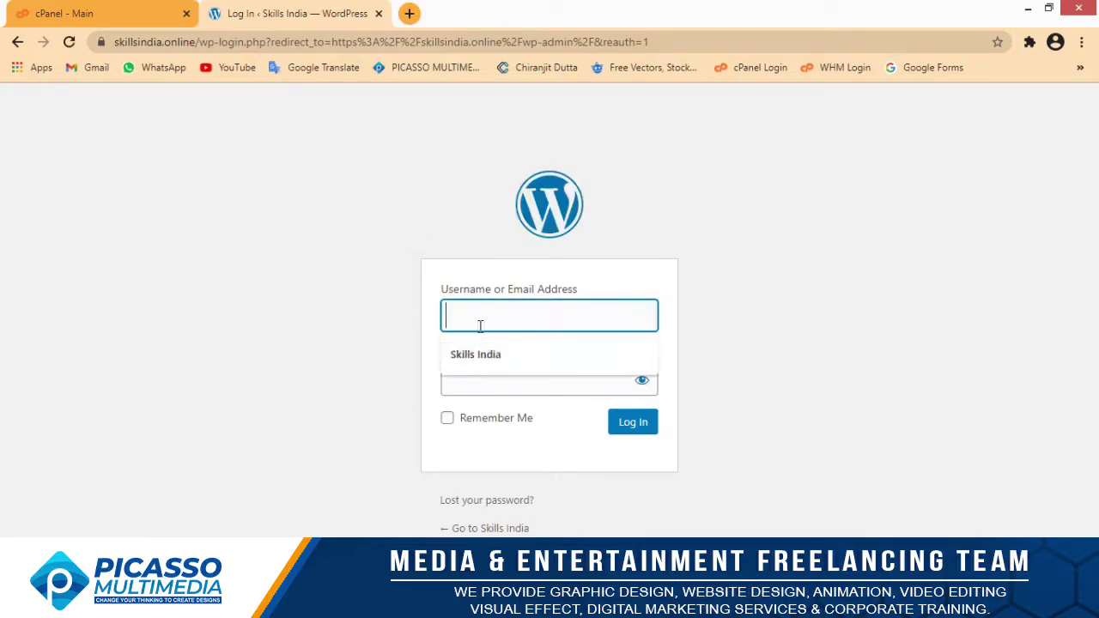
pyautogui.click(475, 355)
pyautogui.click(473, 387)
pyautogui.hotkey('ctrl', 'v')
pyautogui.click(632, 433)
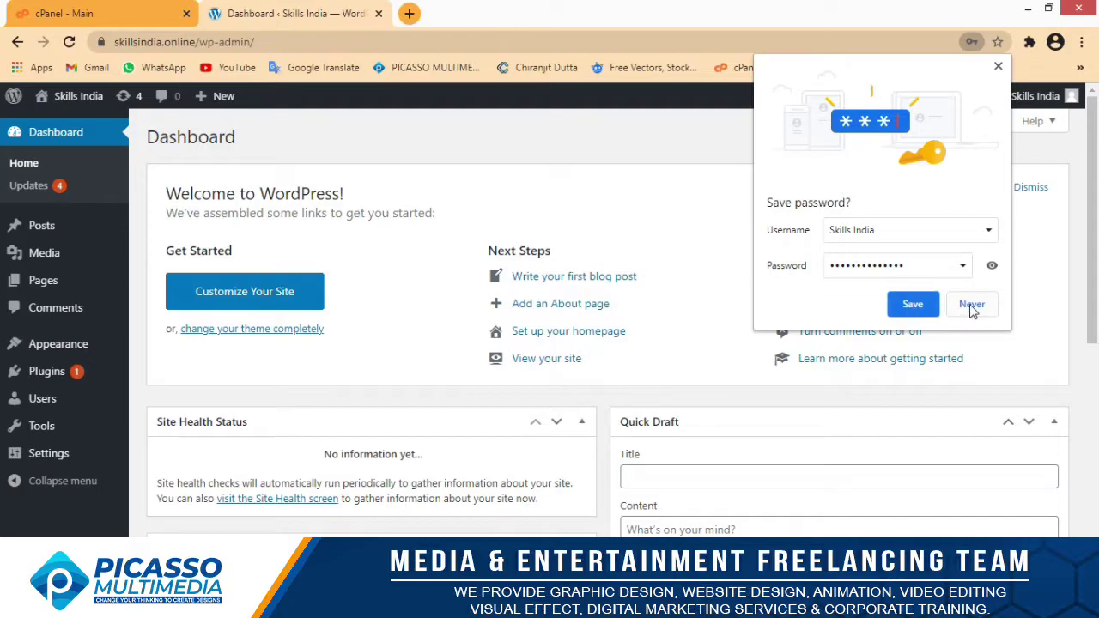
pyautogui.click(1001, 68)
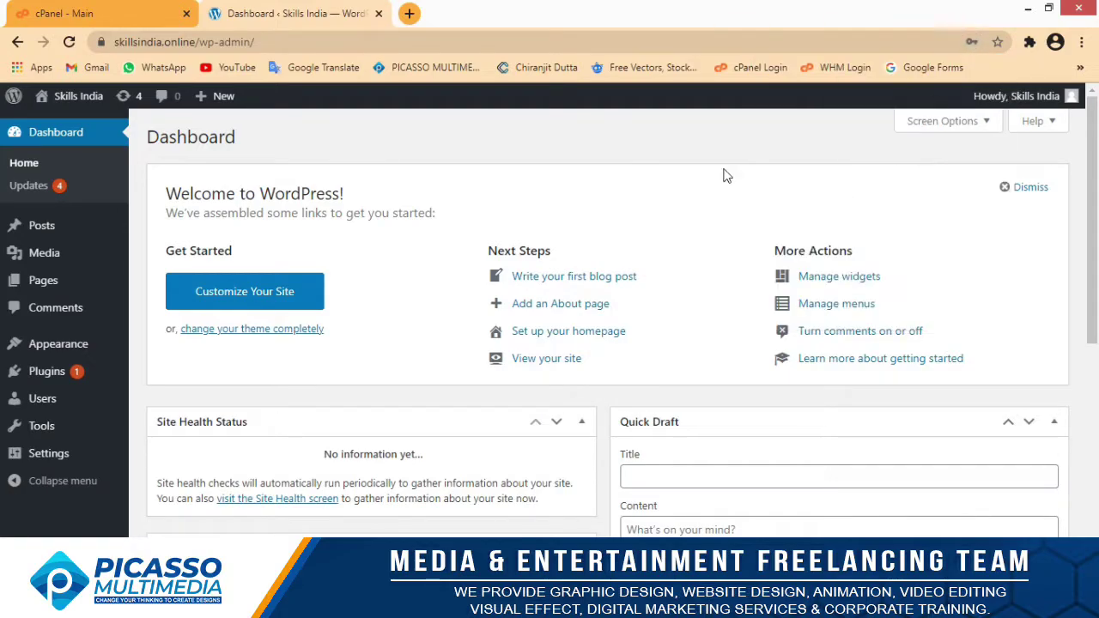
# Open the Themes page under Appearance in a new browser tab and switch to it.
pyautogui.moveTo(61, 380)
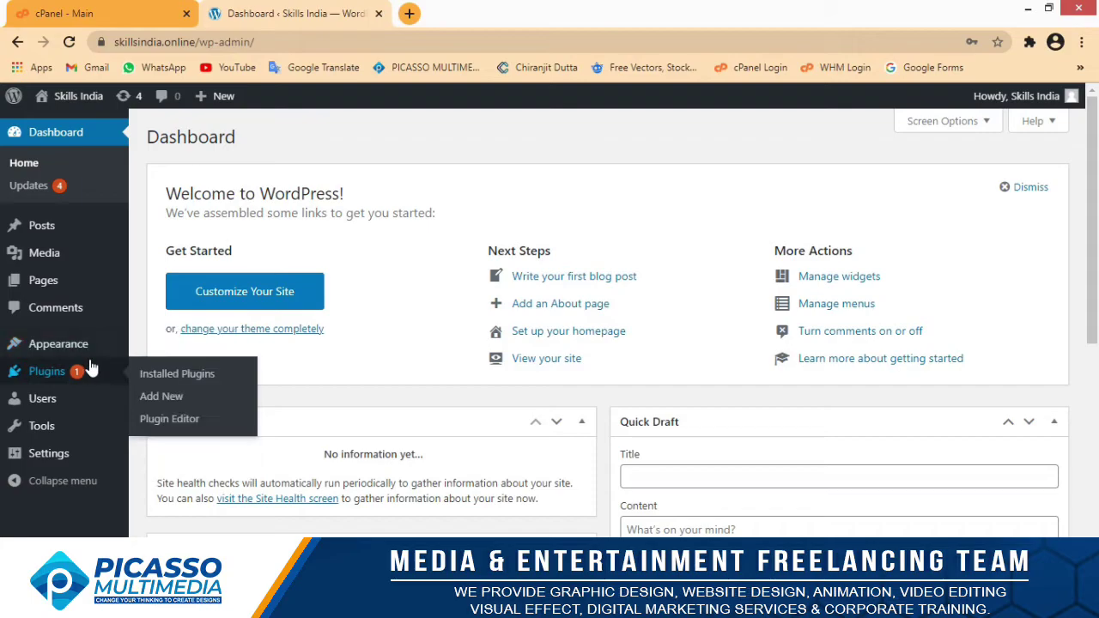
pyautogui.rightClick(157, 355)
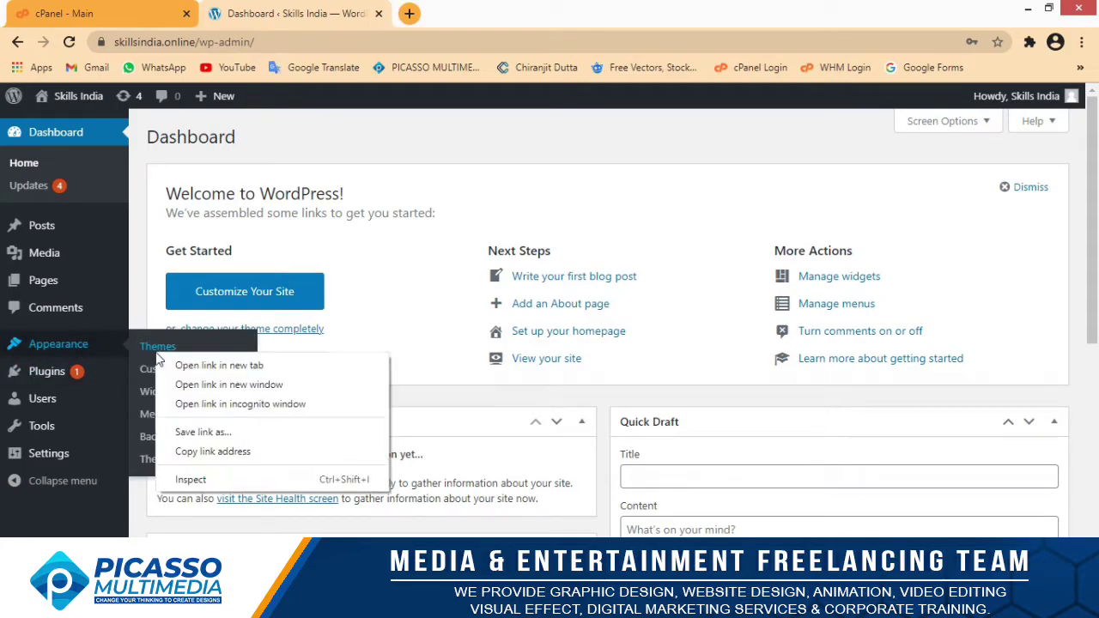
pyautogui.click(194, 371)
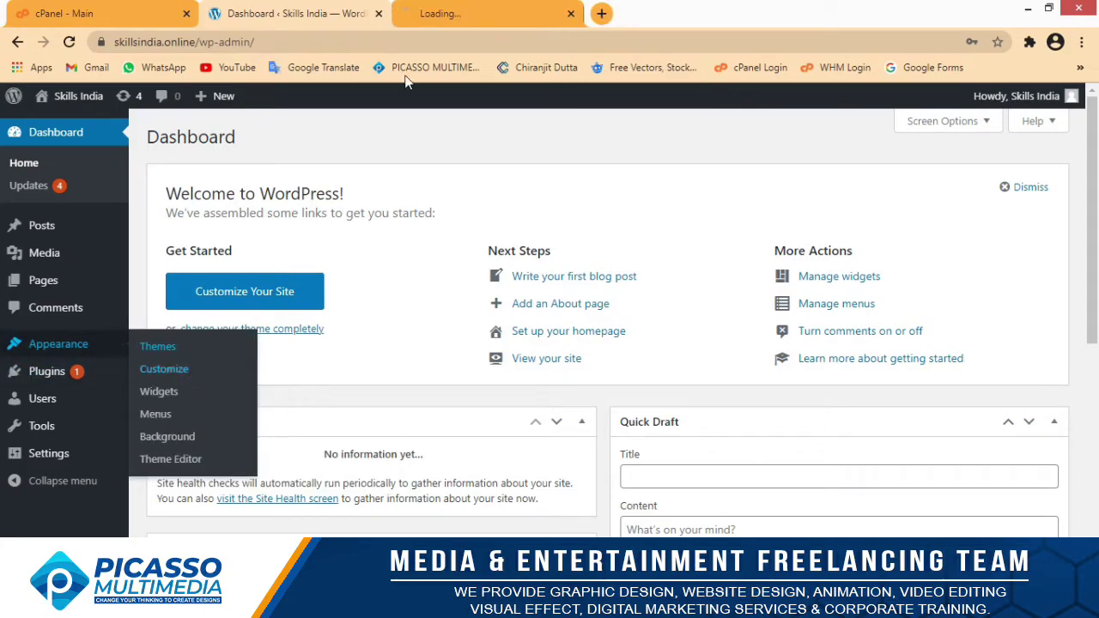
pyautogui.click(470, 8)
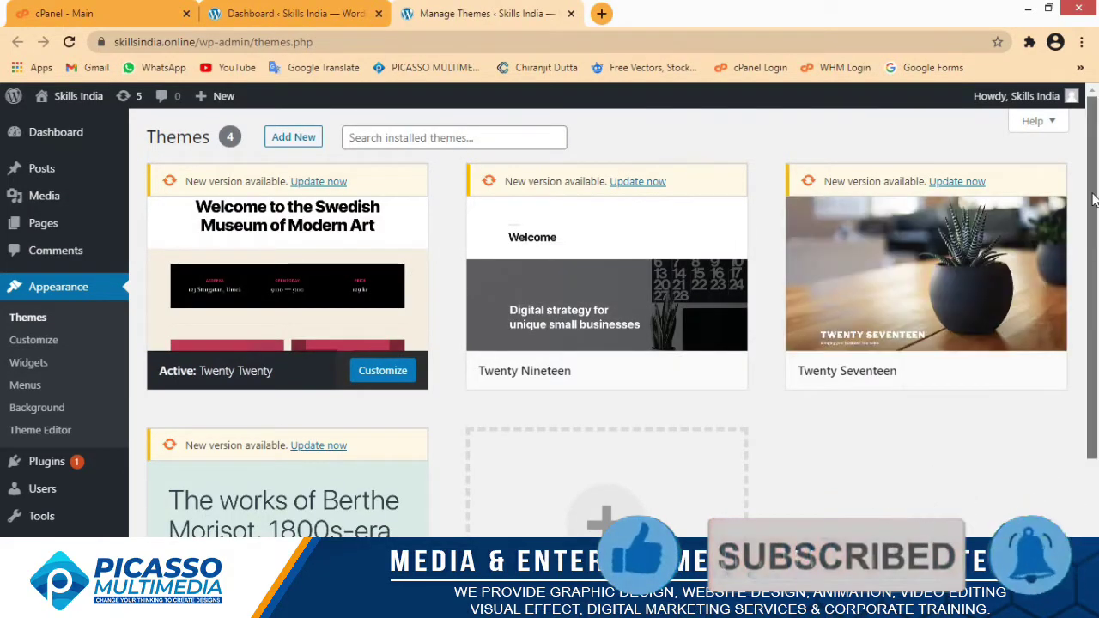
# Try to install Phlox-Pro_Theme.zip from the Desktop through the WordPress theme upload, and return to the Add Themes page.
pyautogui.click(301, 139)
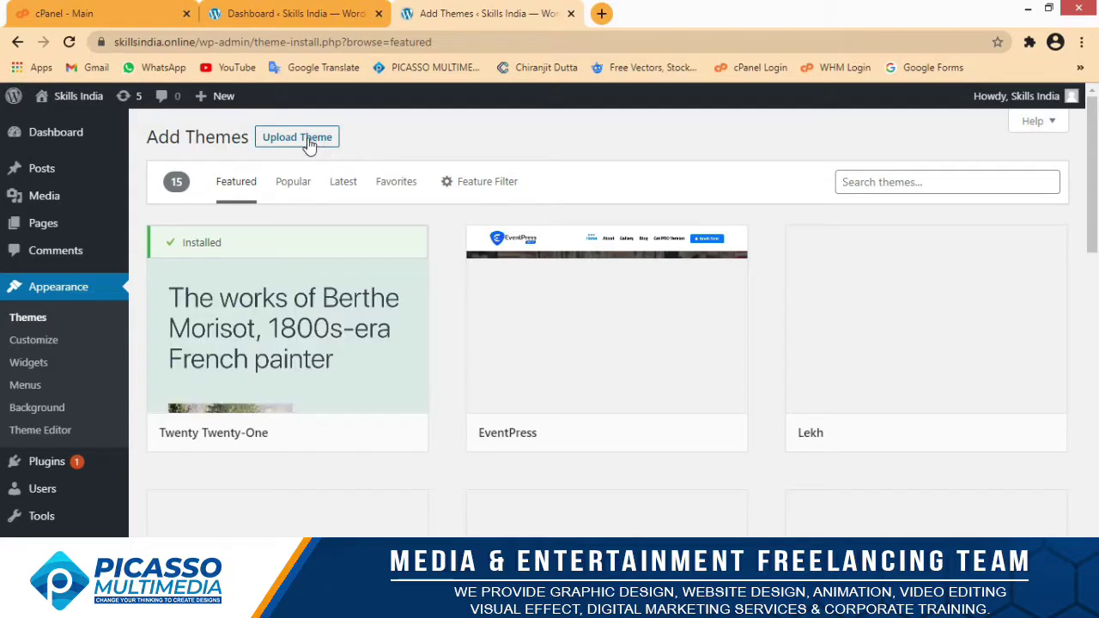
pyautogui.click(306, 145)
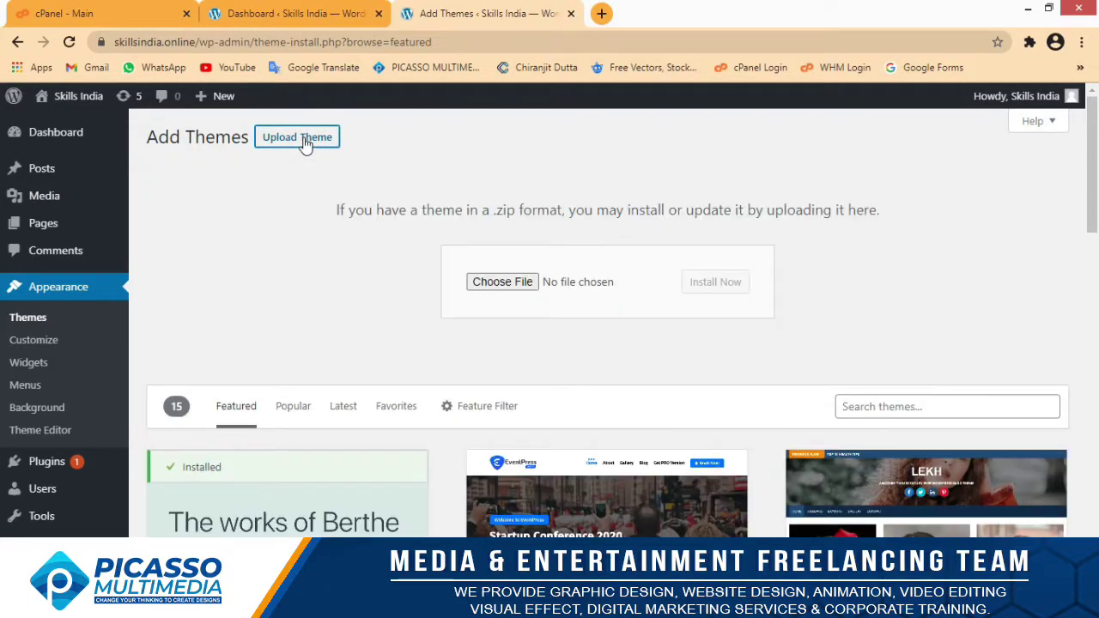
pyautogui.click(509, 283)
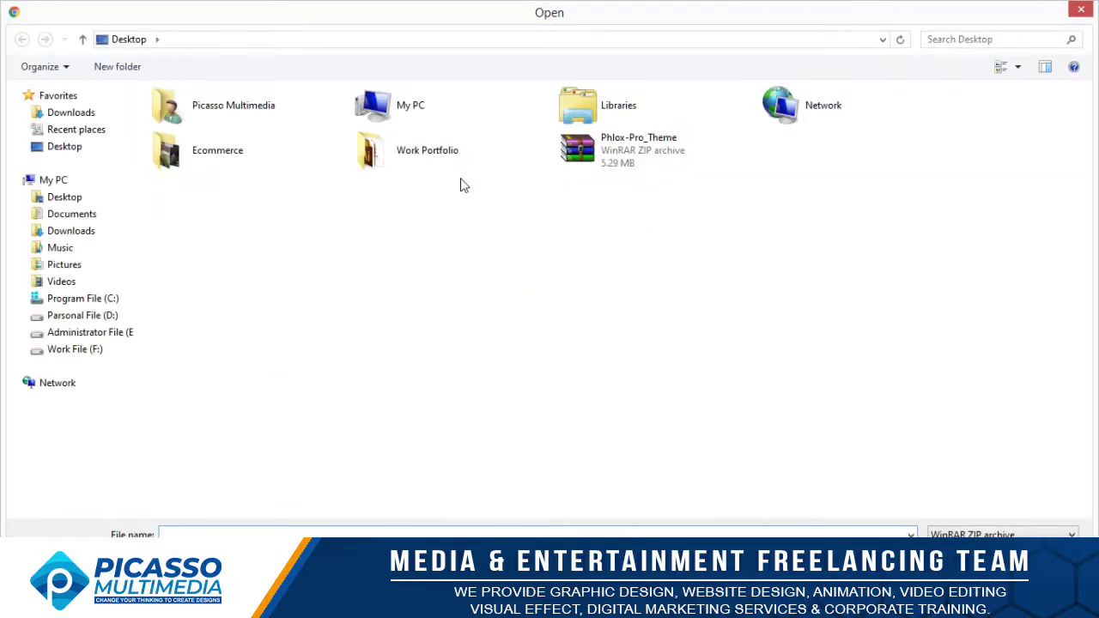
pyautogui.click(614, 165)
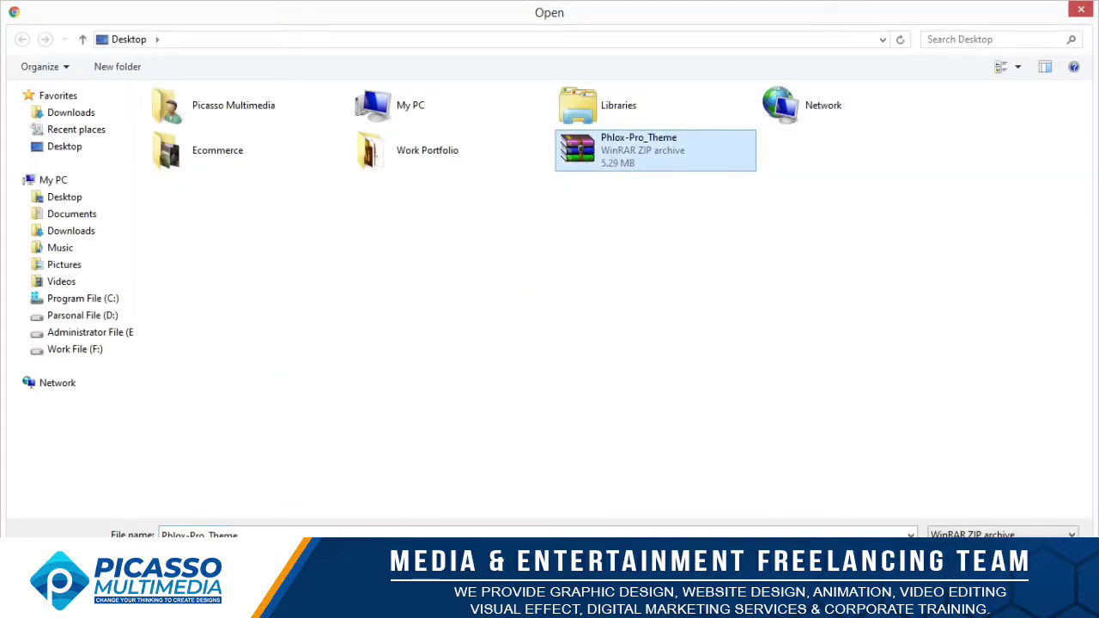
pyautogui.press('Return')
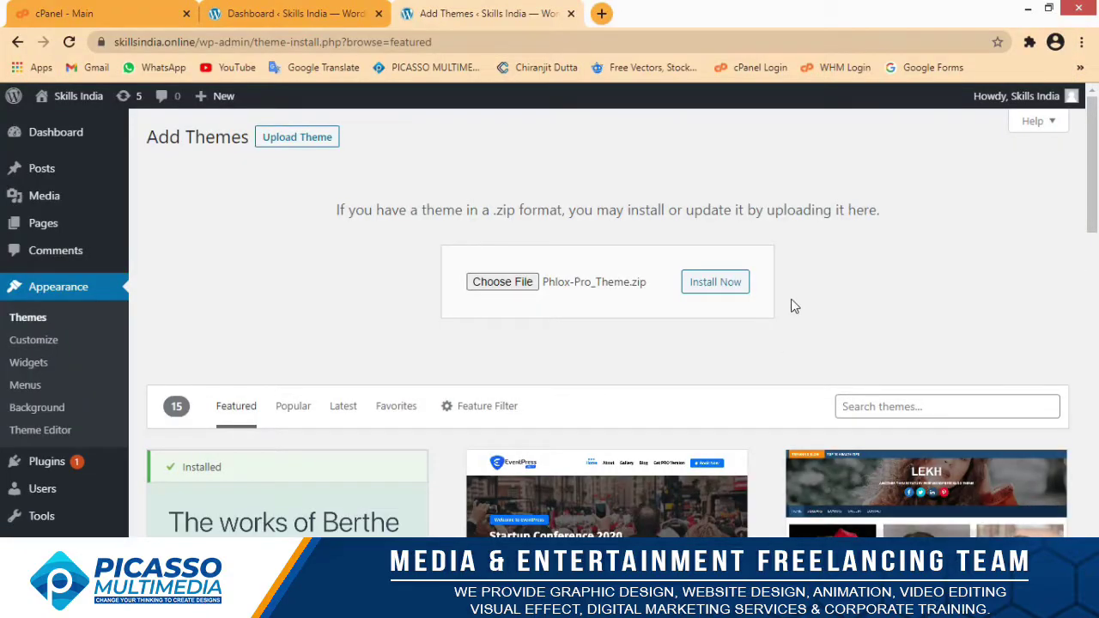
pyautogui.click(716, 286)
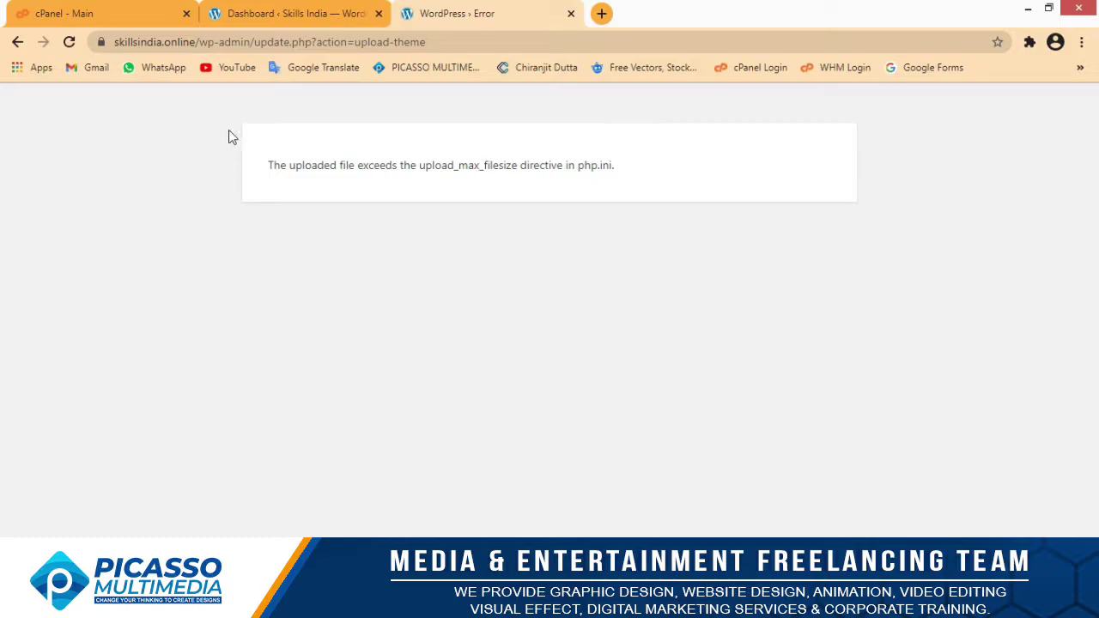
pyautogui.click(17, 41)
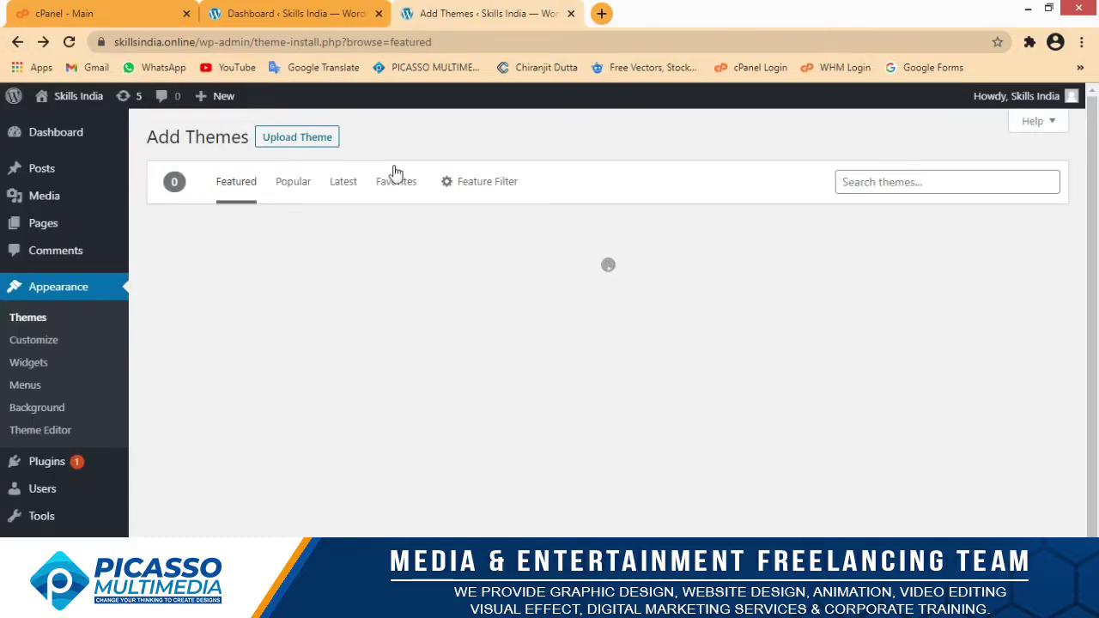
# Switch to cPanel and open the public_html/wp-content/themes folder in File Manager.
pyautogui.click(73, 11)
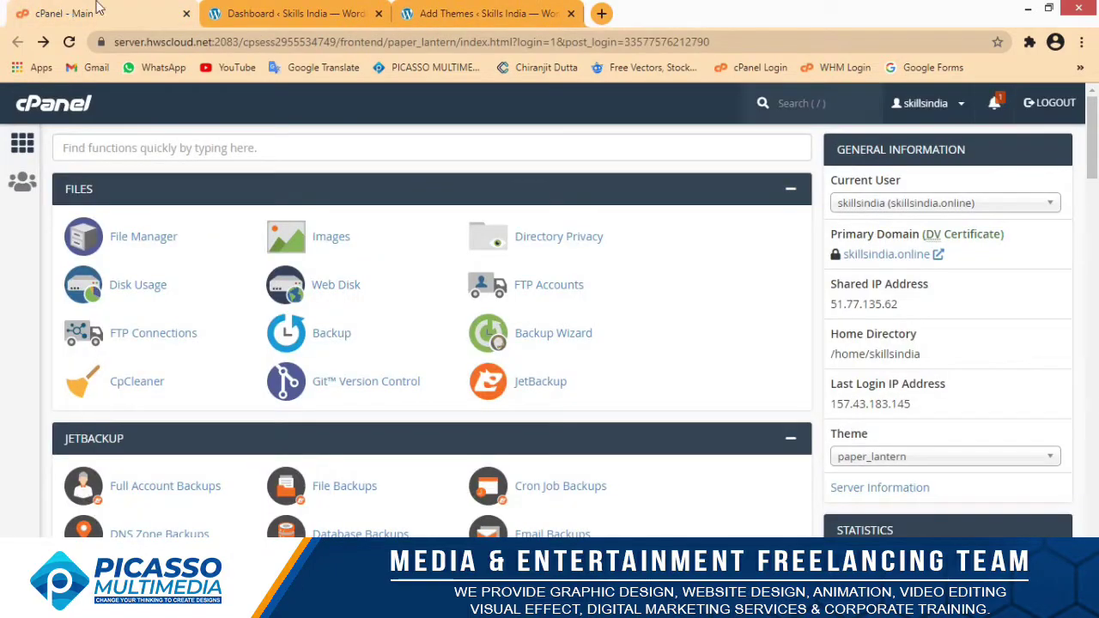
pyautogui.click(149, 246)
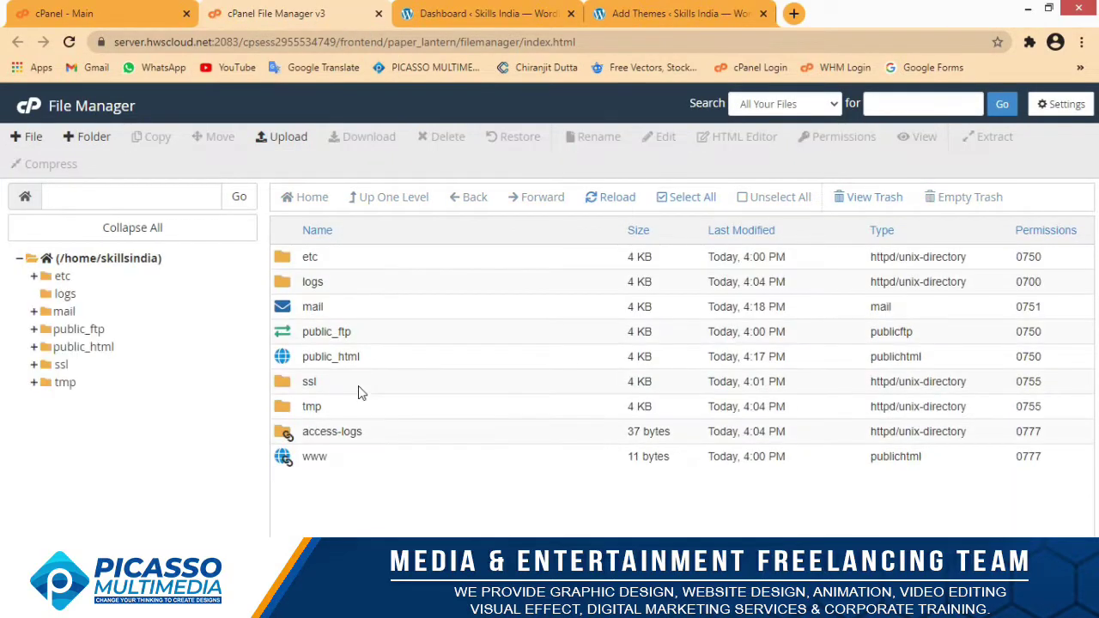
pyautogui.doubleClick(286, 359)
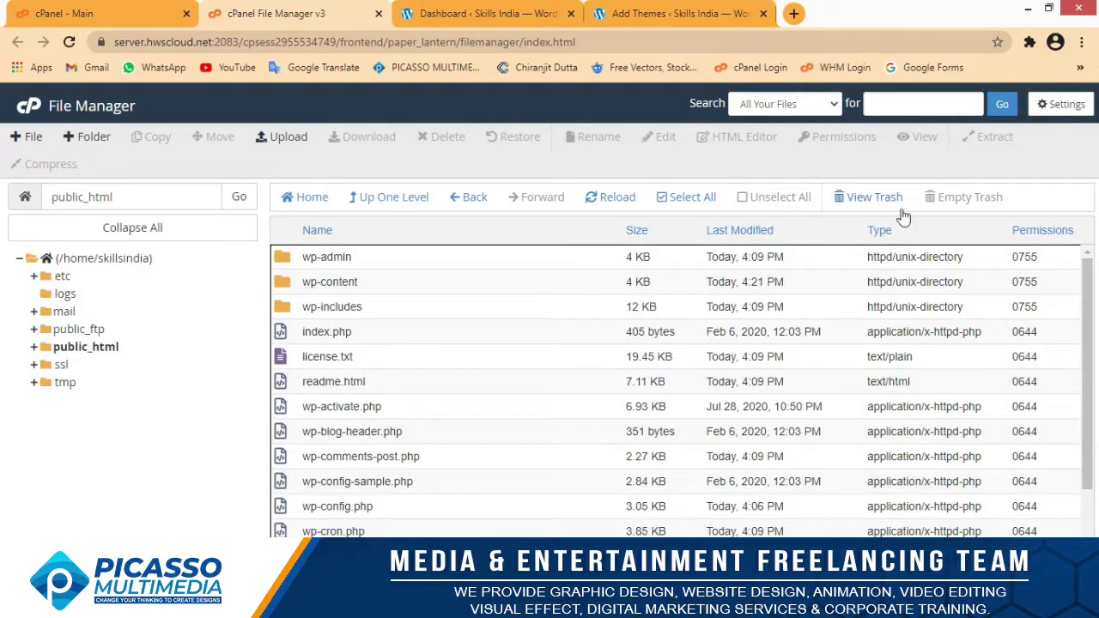
pyautogui.moveTo(1087, 302); pyautogui.dragTo(1096, 418)
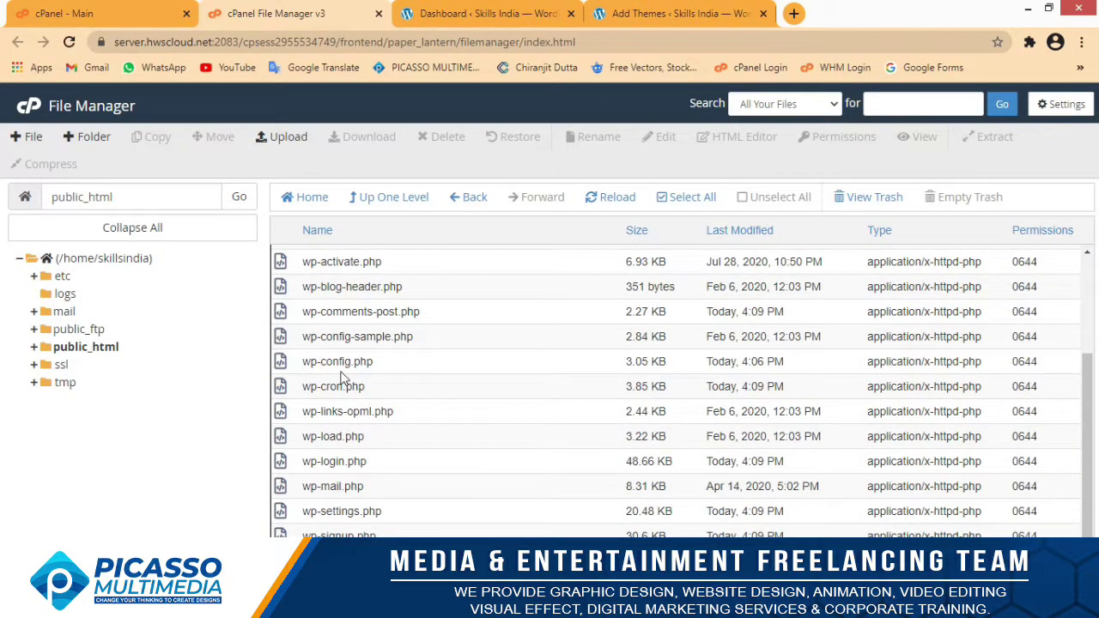
pyautogui.moveTo(1090, 416); pyautogui.dragTo(1093, 261)
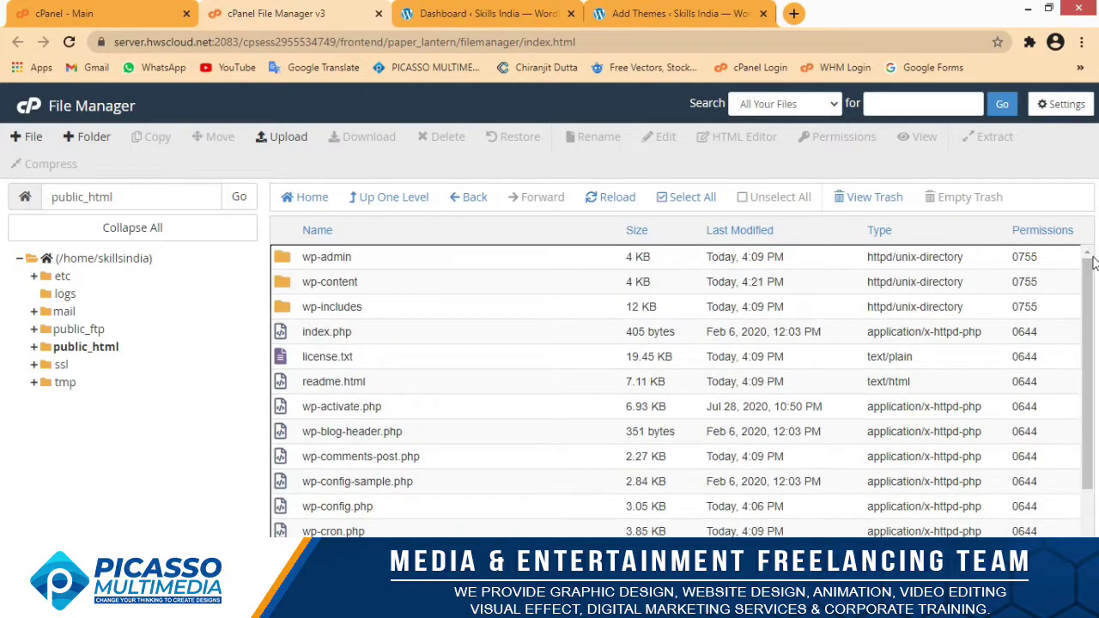
pyautogui.doubleClick(282, 286)
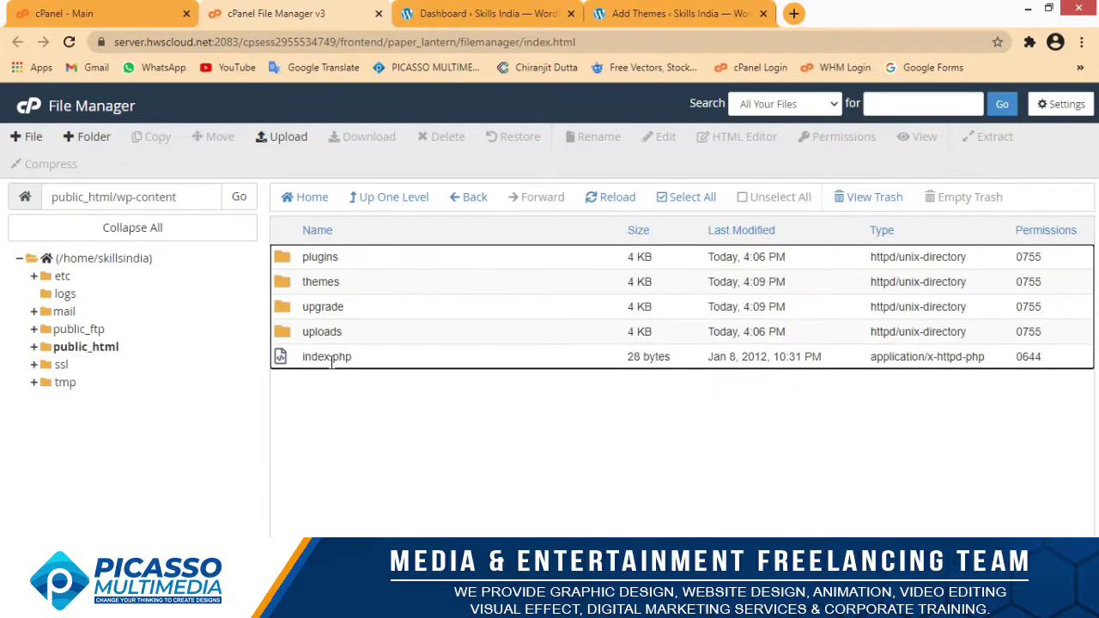
pyautogui.doubleClick(281, 286)
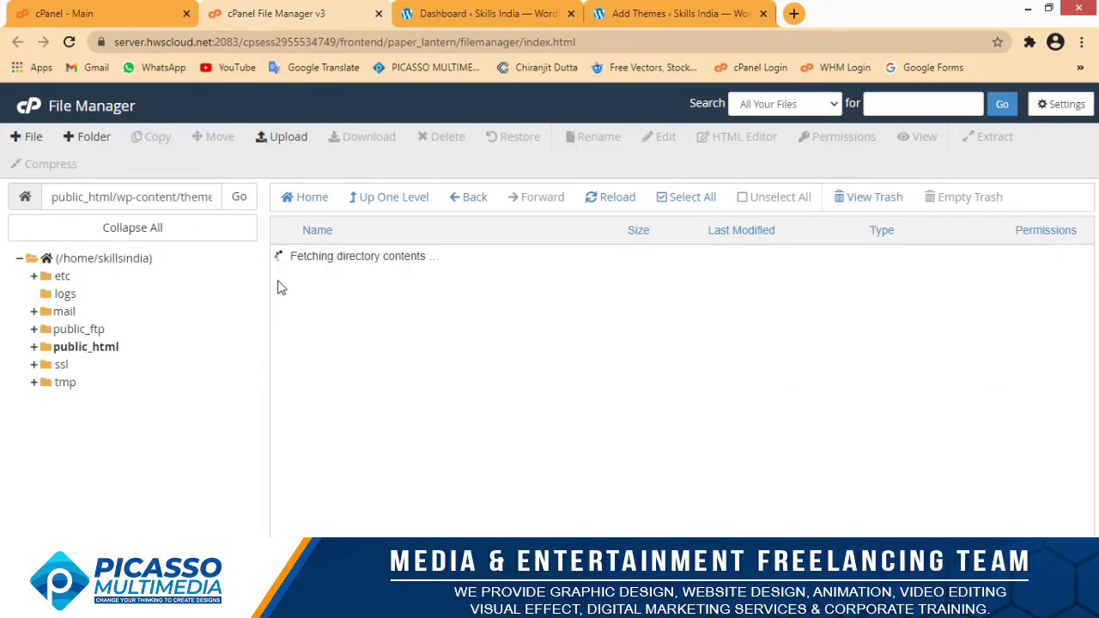
# Upload Phlox-Pro_Theme.zip from the Desktop into the themes folder and return to the folder's file list.
pyautogui.click(286, 140)
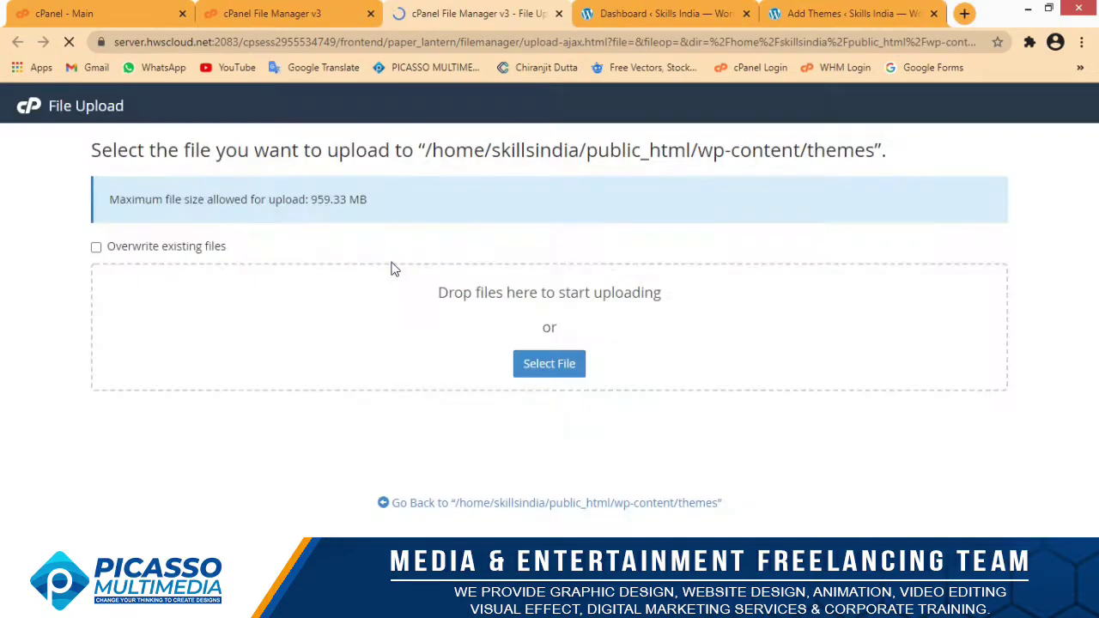
pyautogui.click(548, 366)
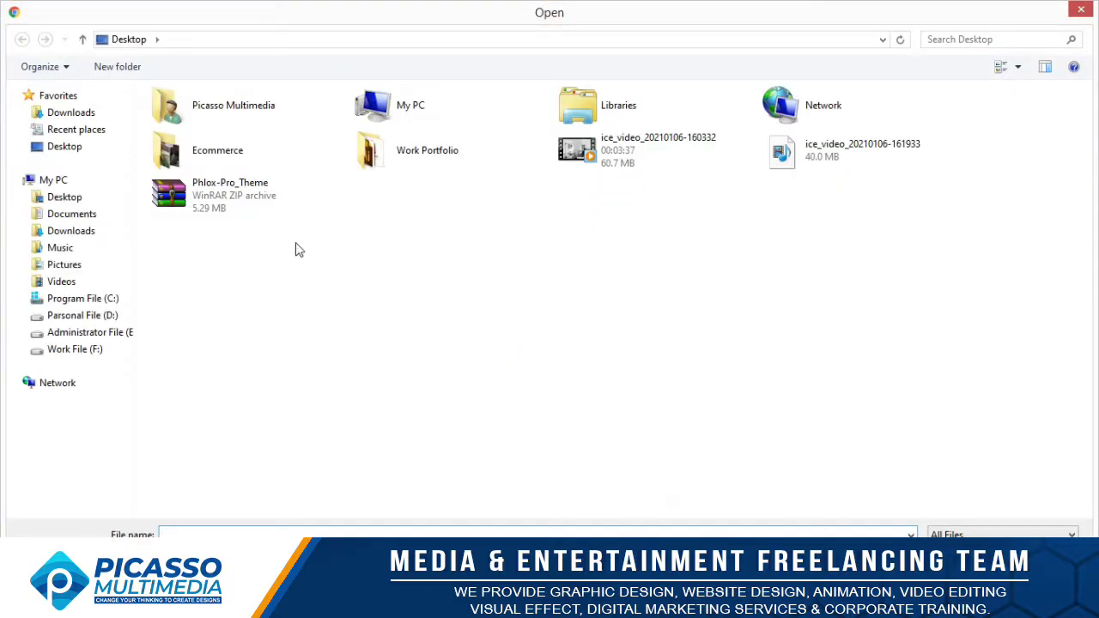
pyautogui.click(206, 203)
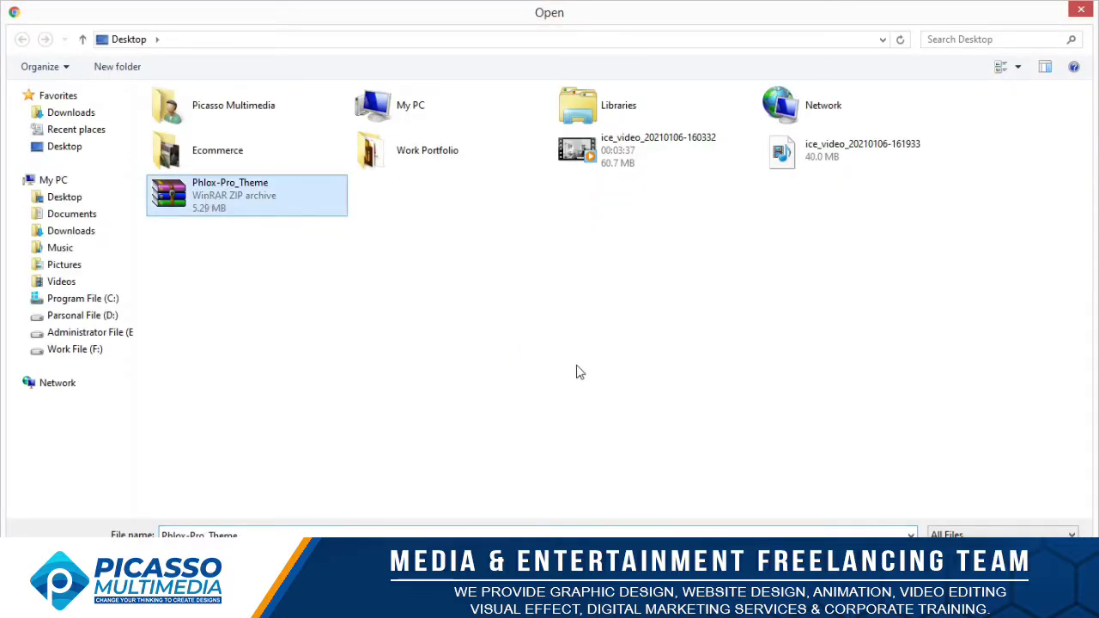
pyautogui.press('Return')
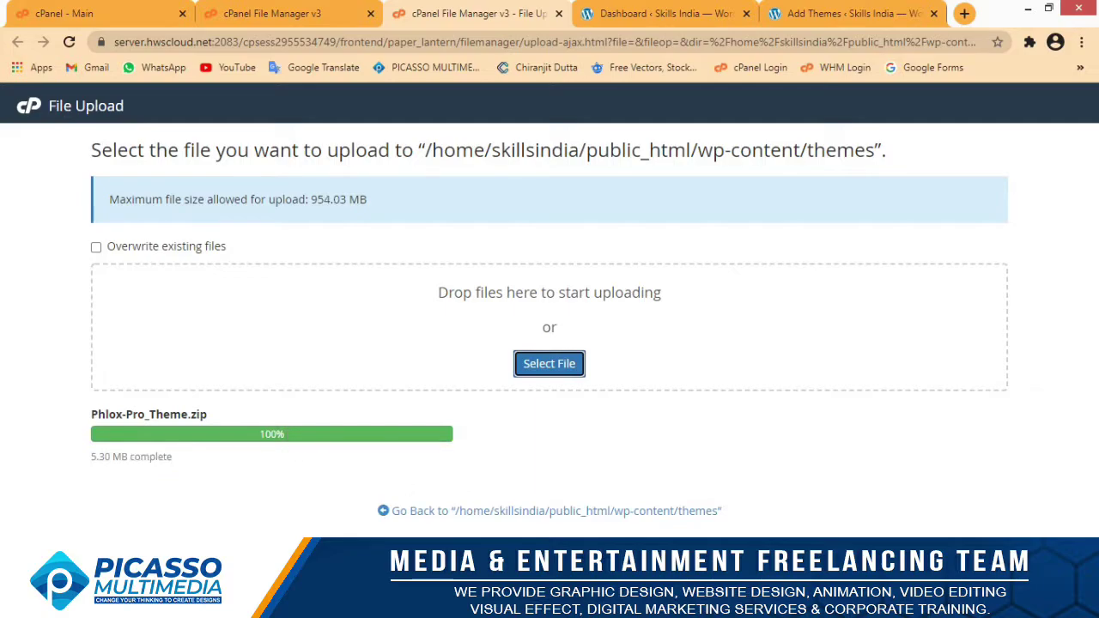
pyautogui.click(455, 513)
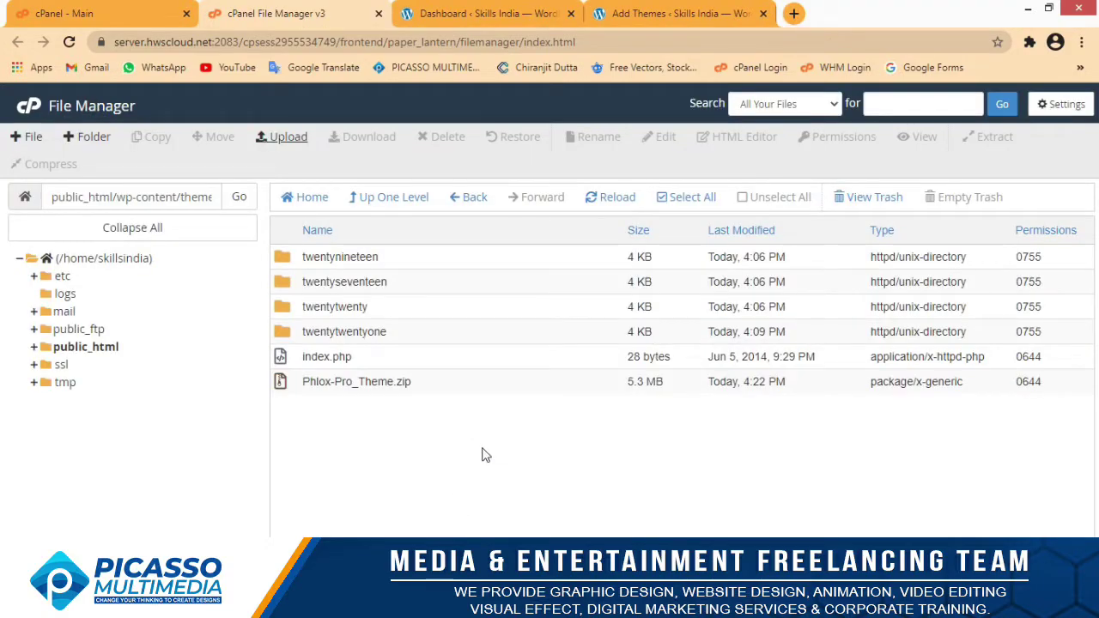
# Extract Phlox-Pro_Theme.zip into /public_html/wp-content/themes.
pyautogui.click(335, 382)
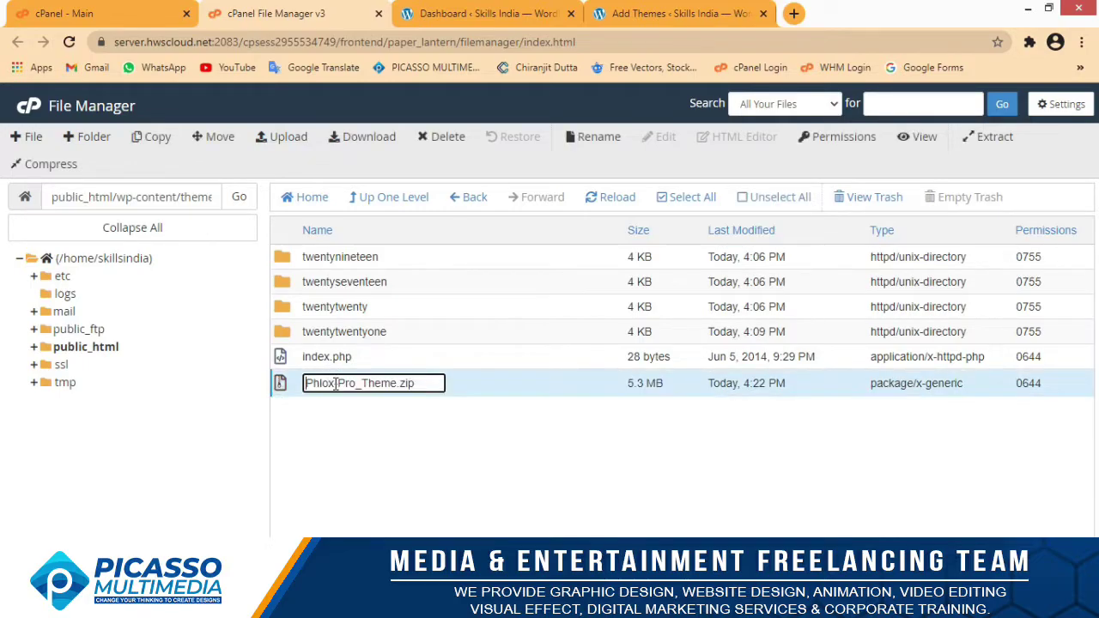
pyautogui.rightClick(324, 384)
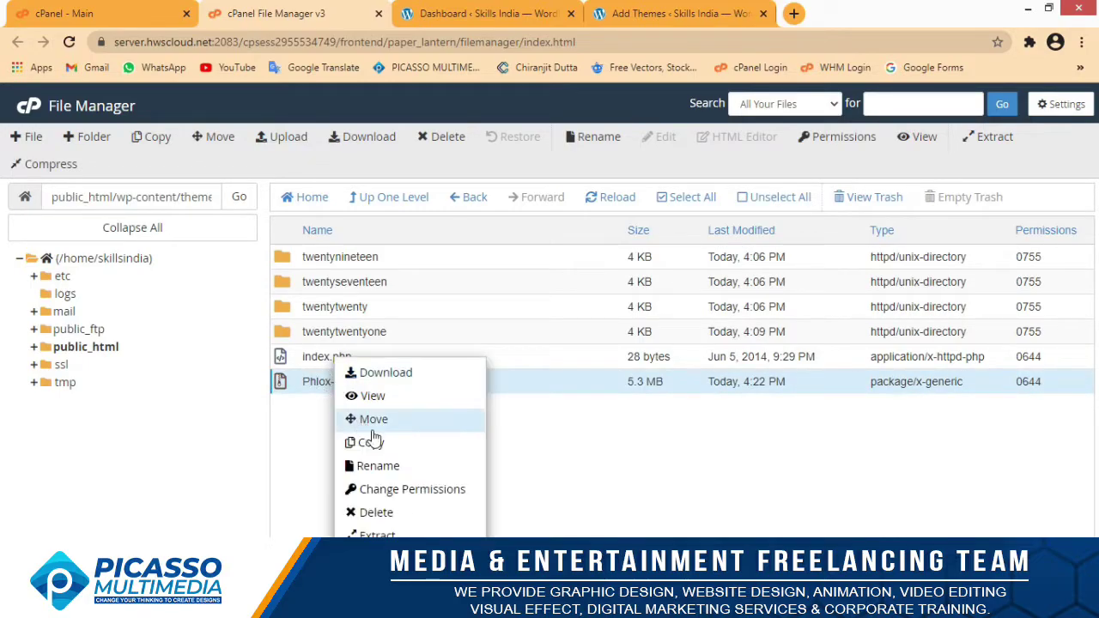
pyautogui.click(374, 535)
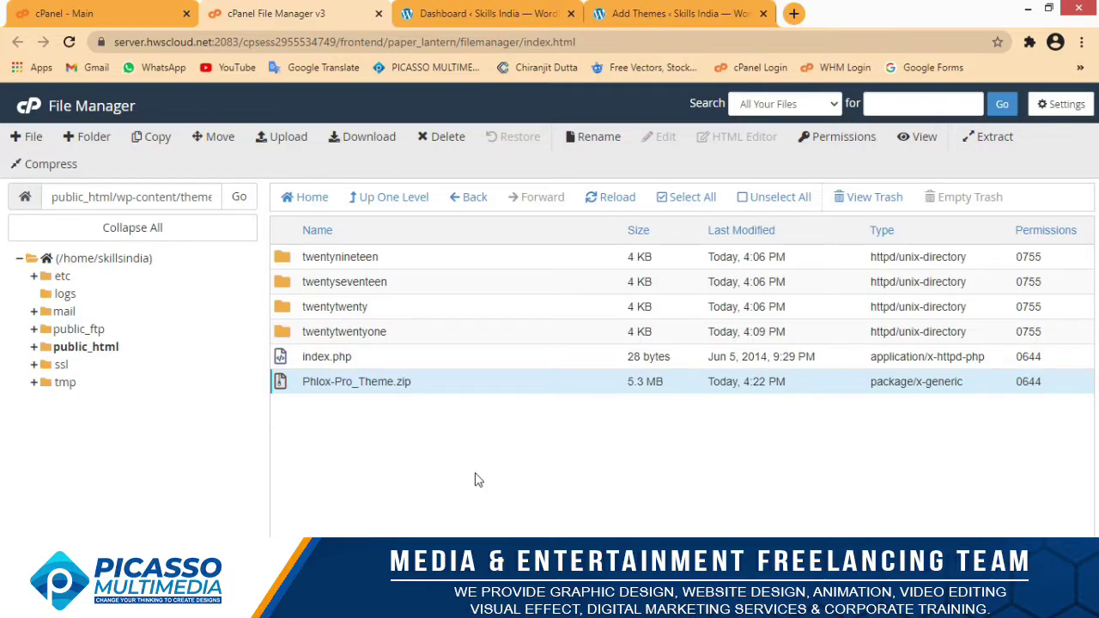
pyautogui.rightClick(363, 383)
pyautogui.click(403, 534)
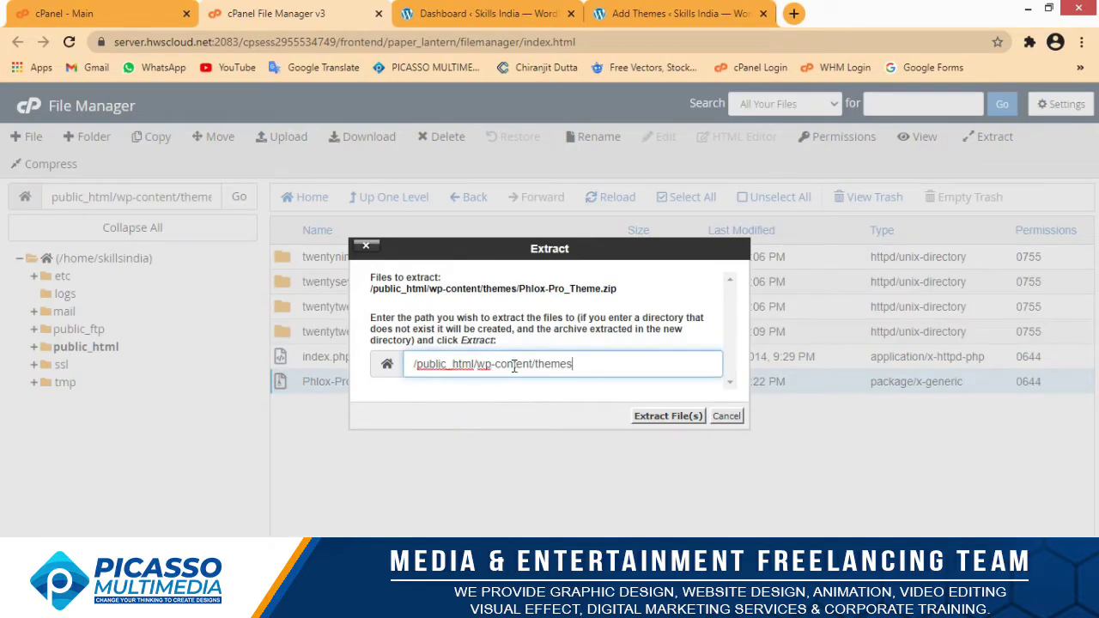
pyautogui.click(667, 415)
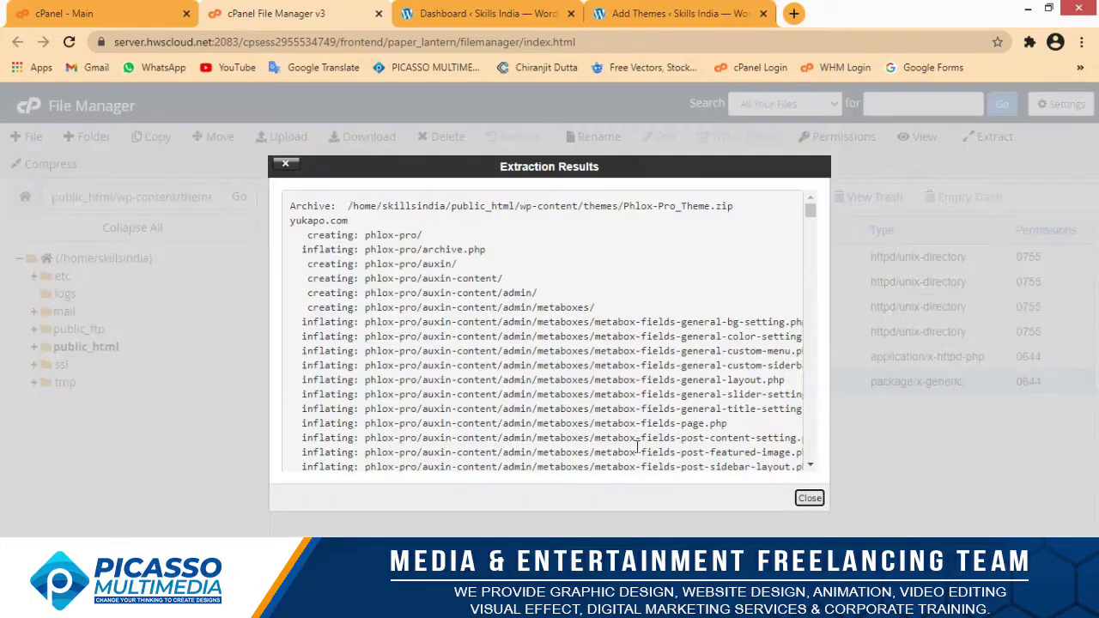
# Refresh the themes folder listing after the extraction and permanently delete Phlox-Pro_Theme.zip, skipping the trash.
pyautogui.click(810, 498)
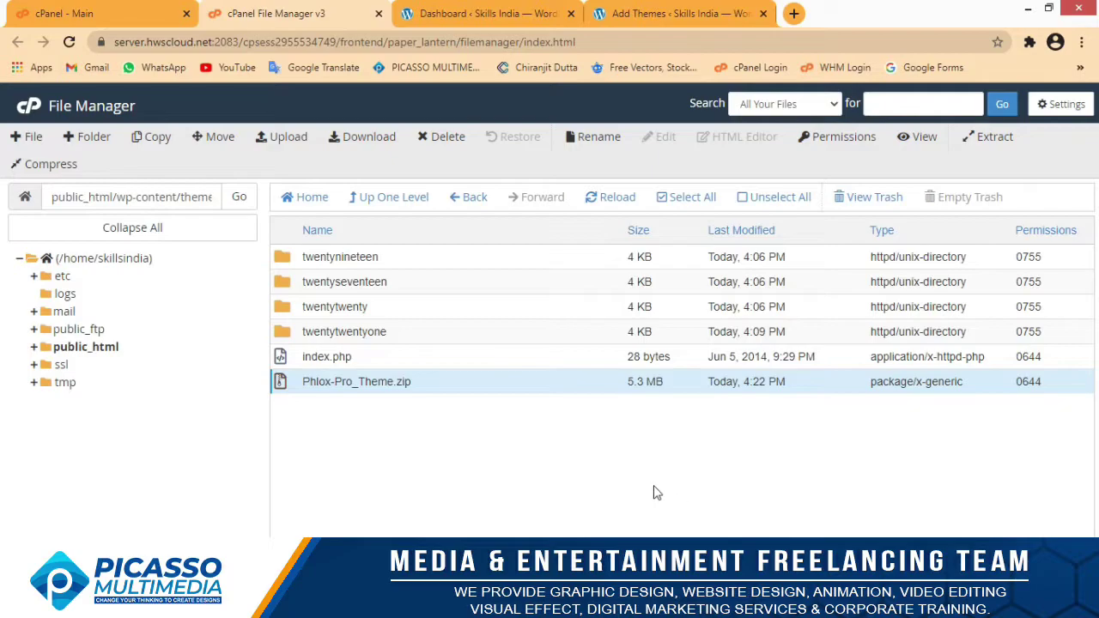
pyautogui.click(614, 199)
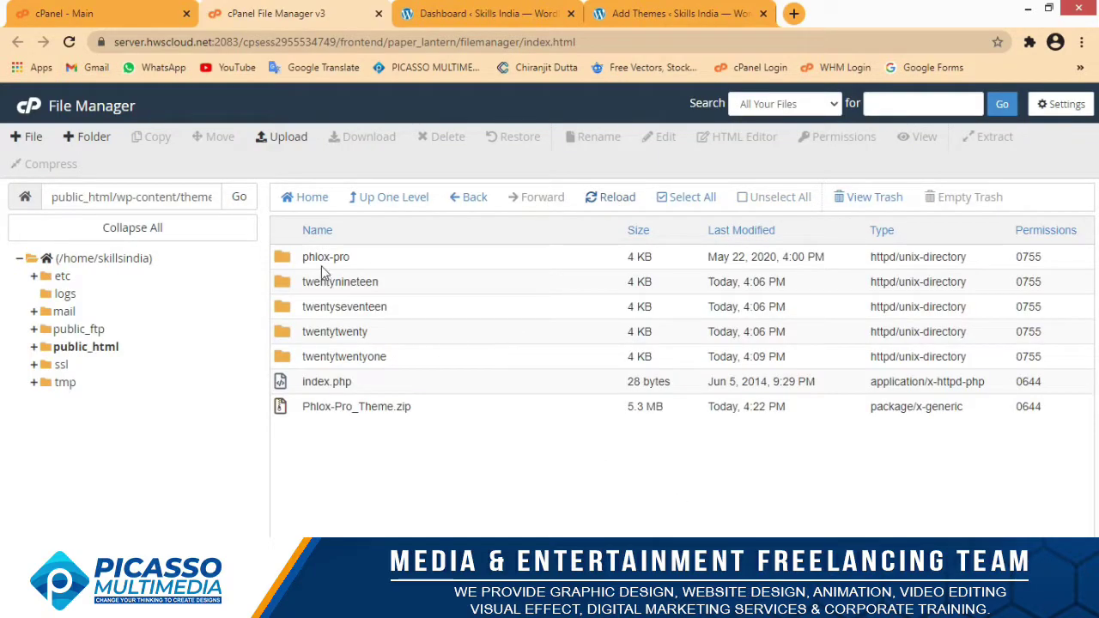
pyautogui.click(307, 405)
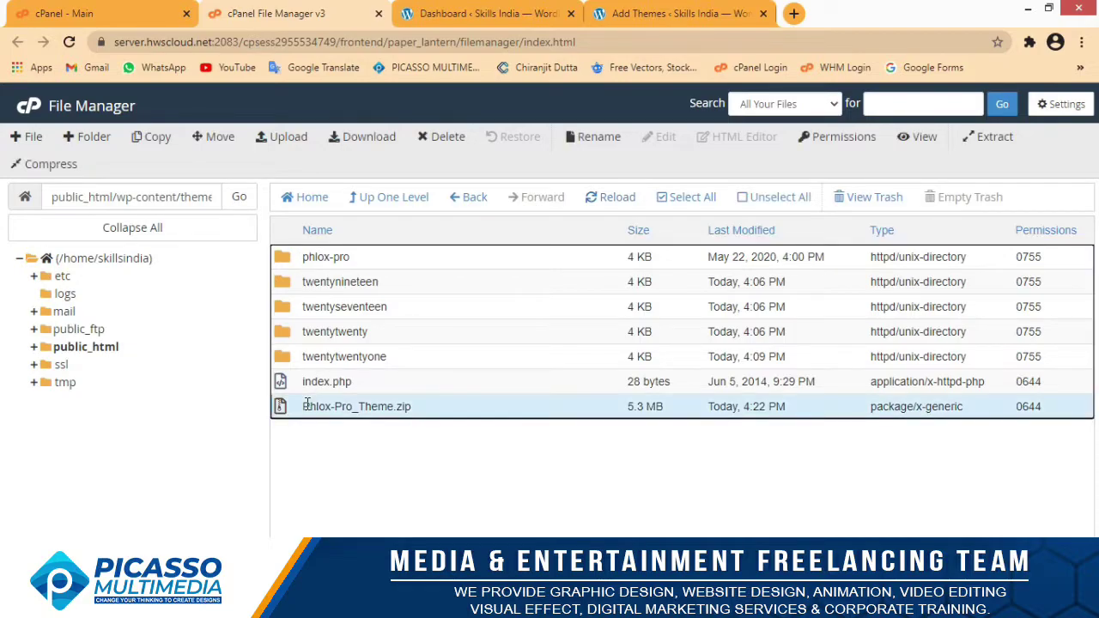
pyautogui.click(440, 139)
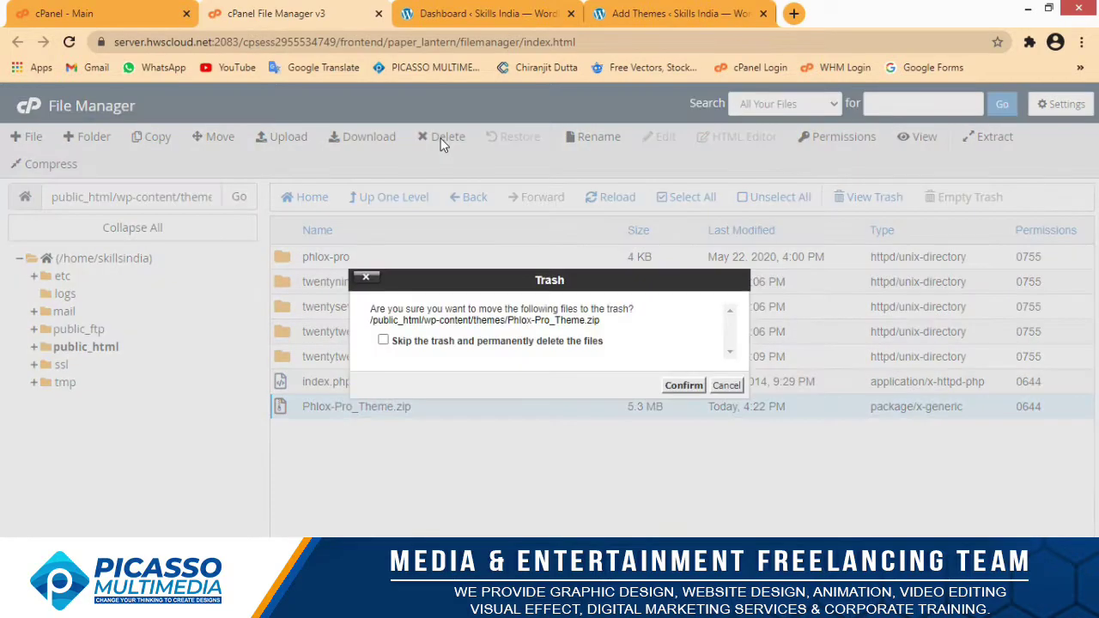
pyautogui.click(384, 342)
pyautogui.click(681, 386)
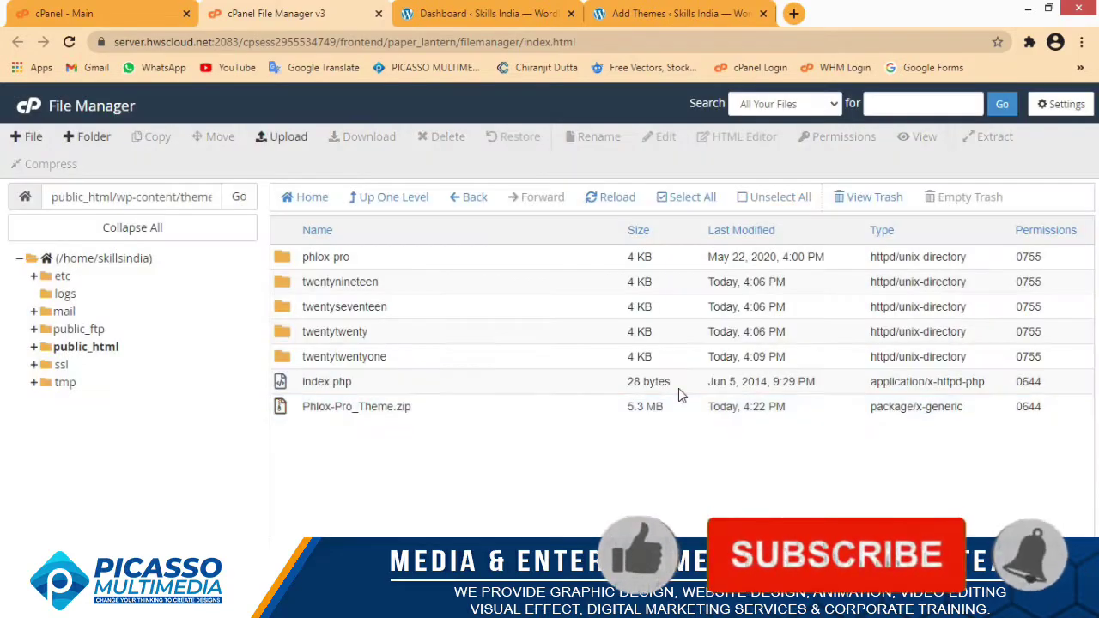
# Switch to the WordPress dashboard, close the Add Themes page, and open the installed Themes page in a separate browser tab.
pyautogui.click(460, 9)
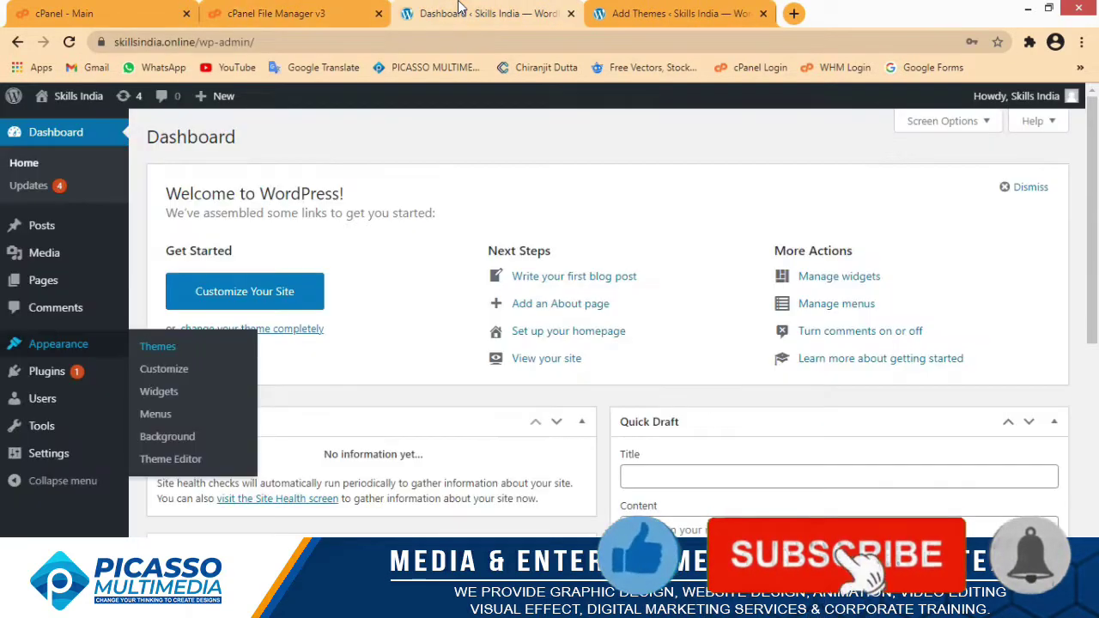
pyautogui.click(764, 15)
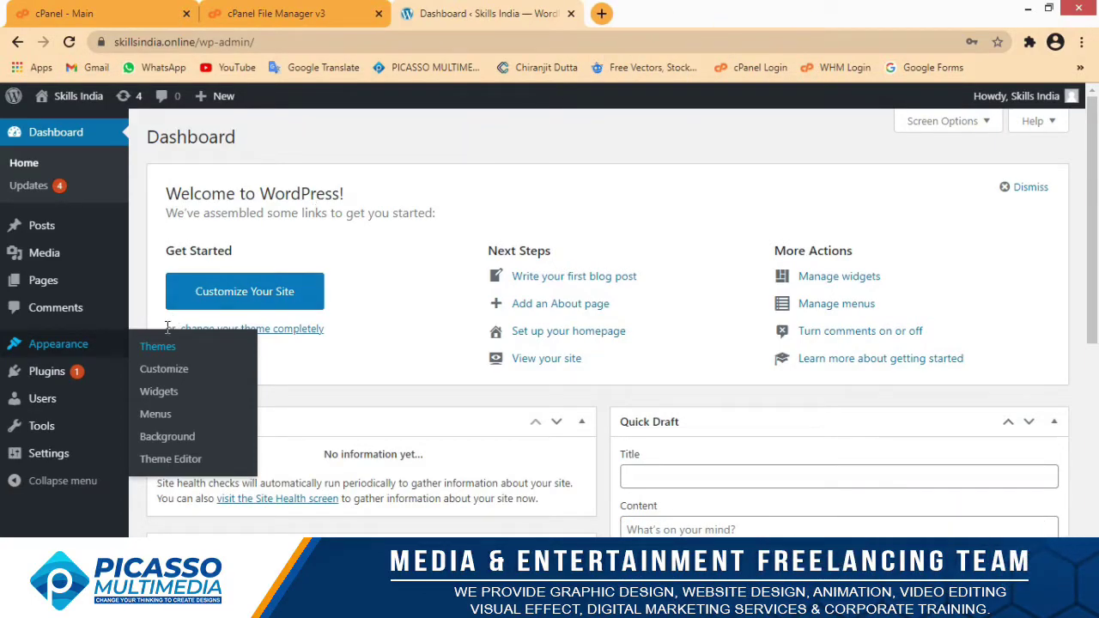
pyautogui.rightClick(154, 347)
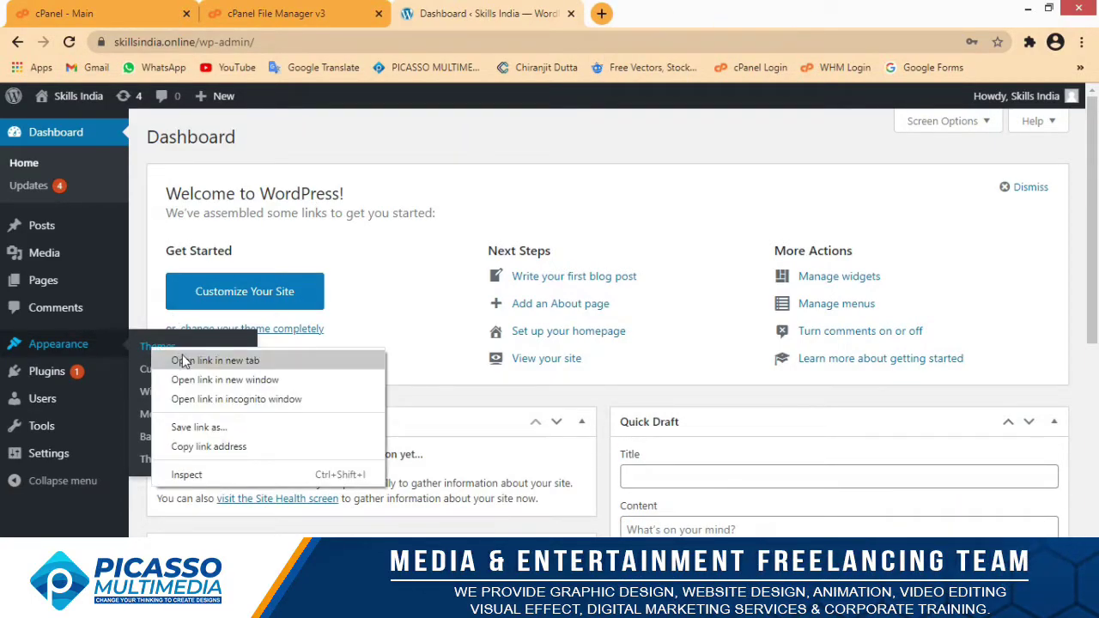
pyautogui.click(215, 361)
pyautogui.click(668, 10)
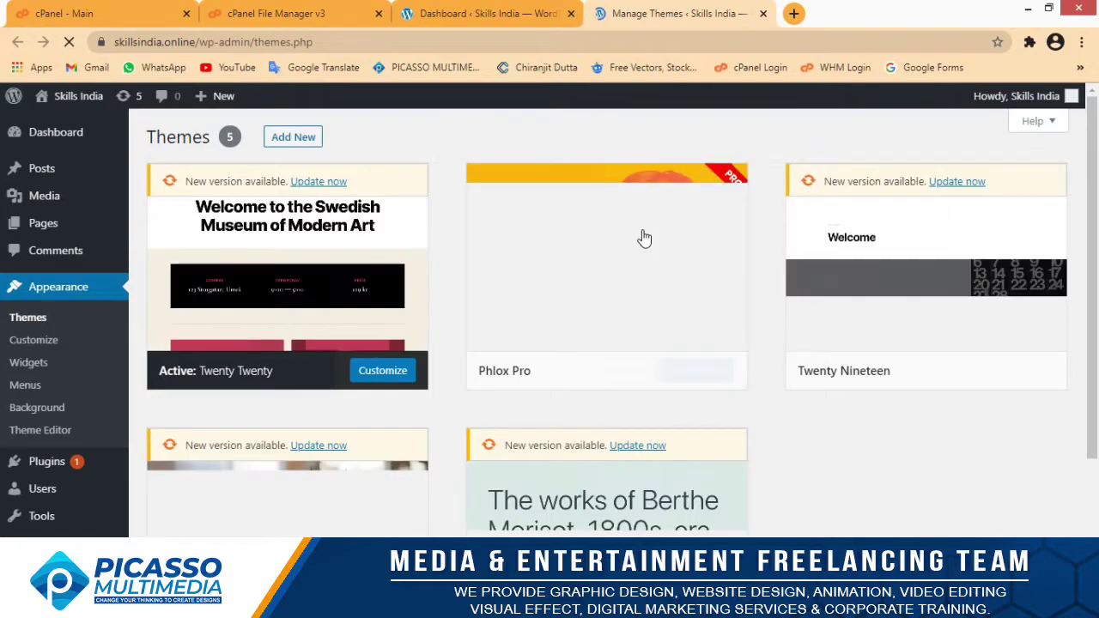
pyautogui.moveTo(606, 263)
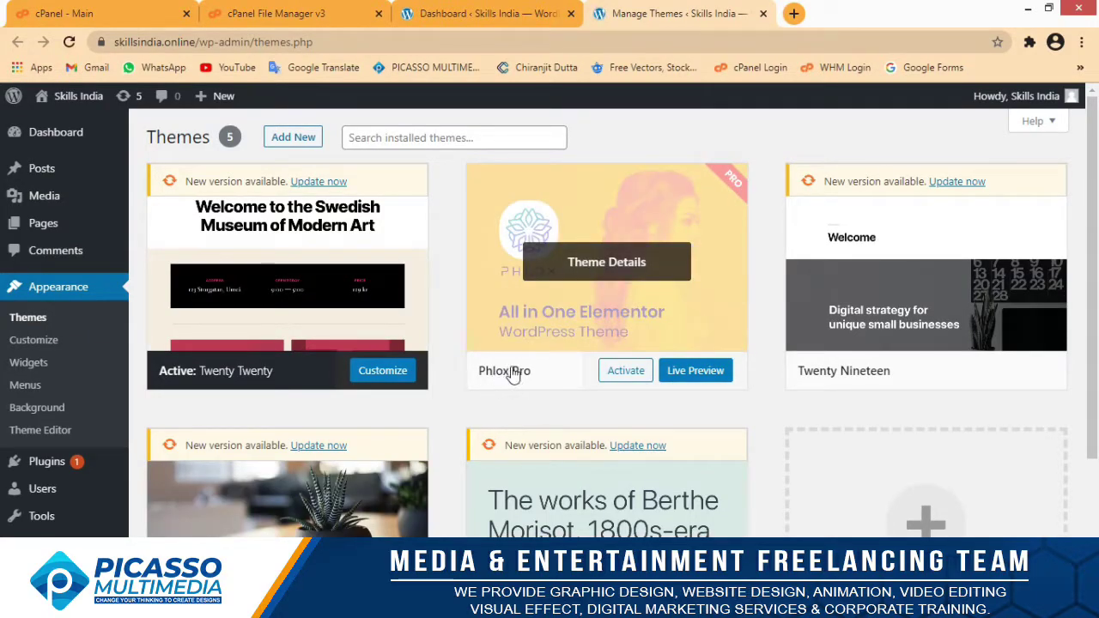
pyautogui.click(307, 21)
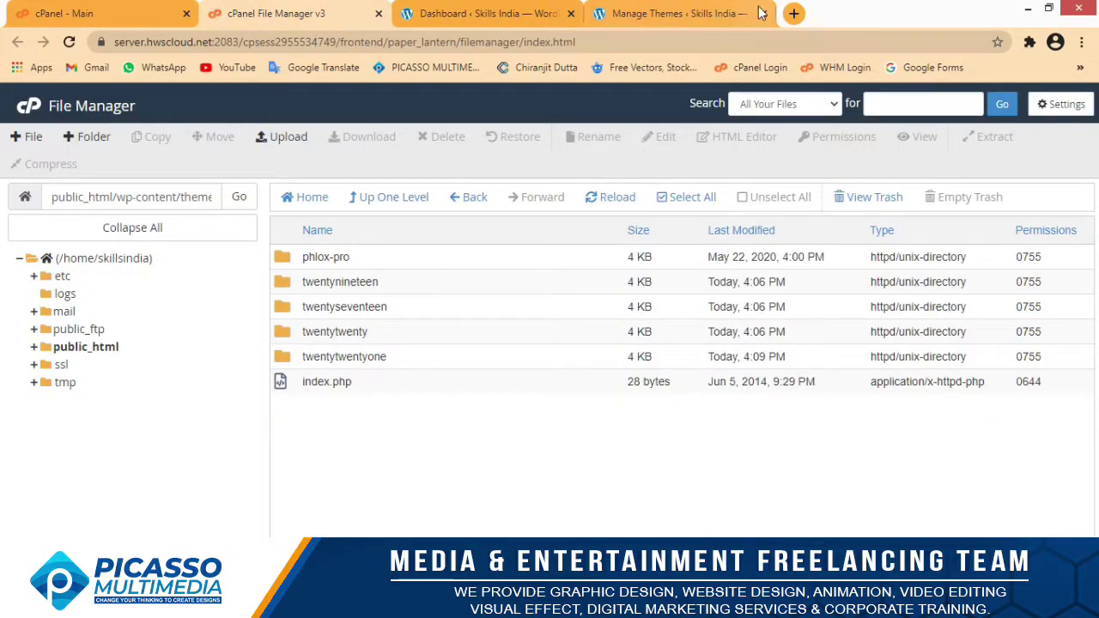
pyautogui.click(1027, 11)
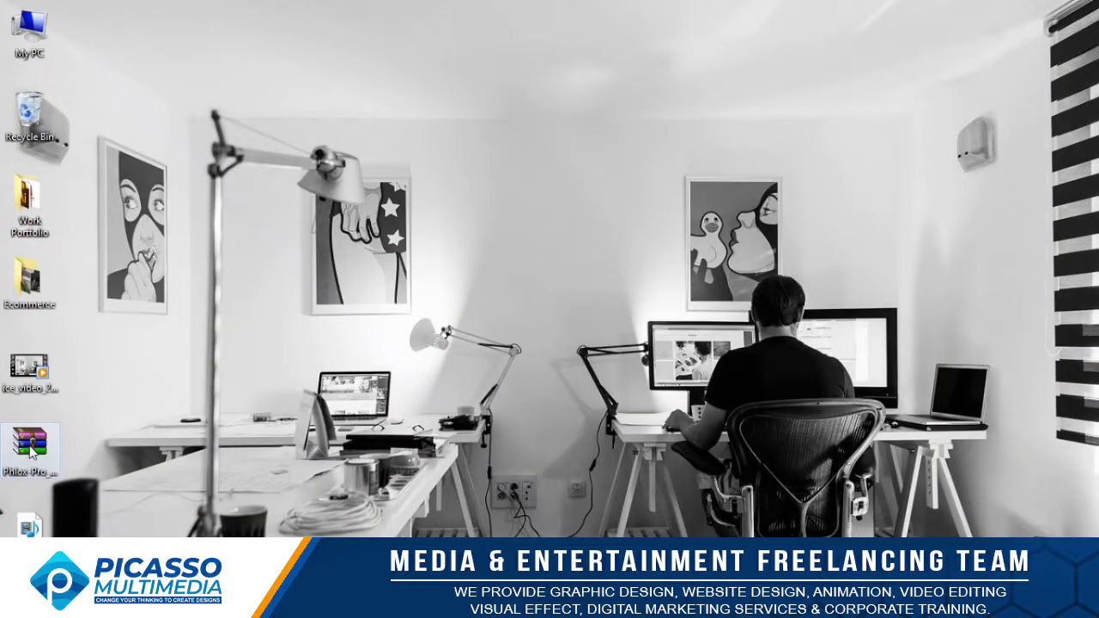
pyautogui.hotkey('alt', 'Tab')
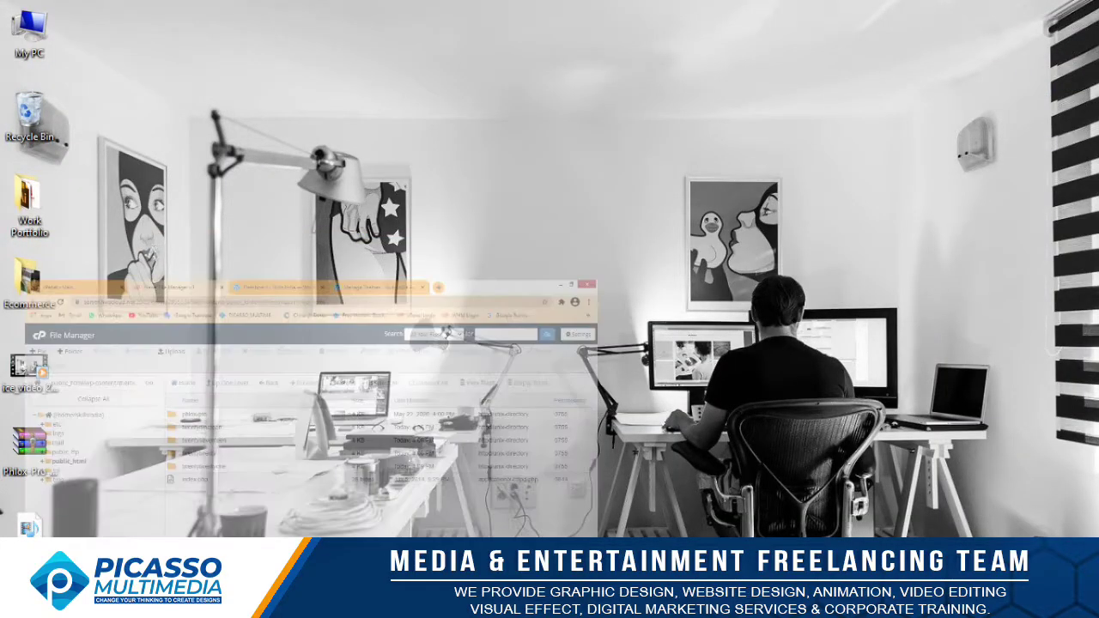
pyautogui.click(485, 13)
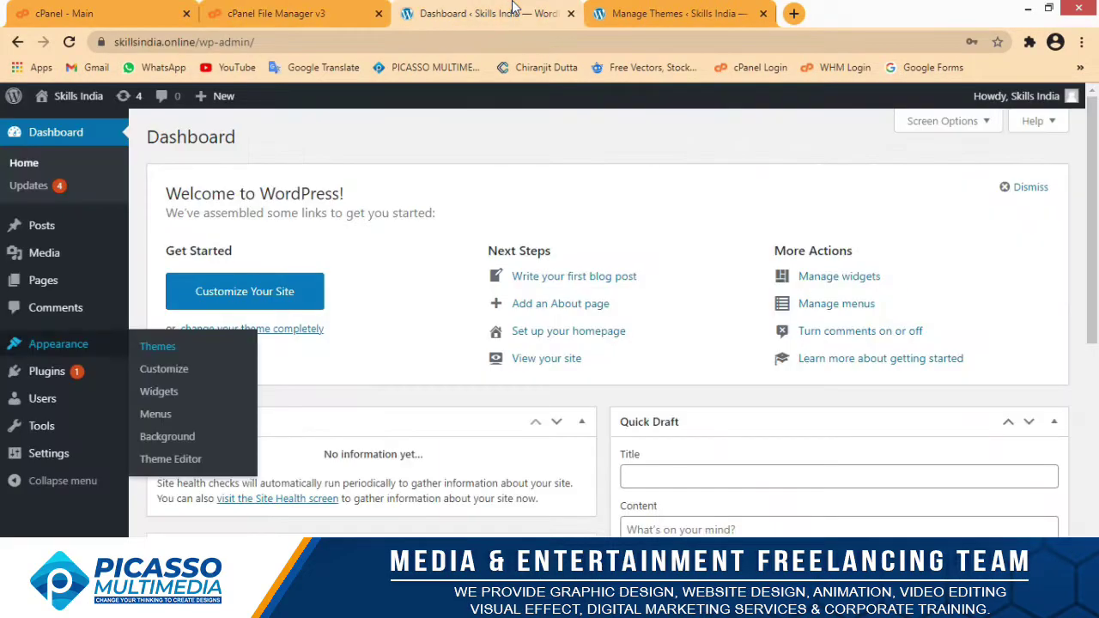
pyautogui.click(678, 13)
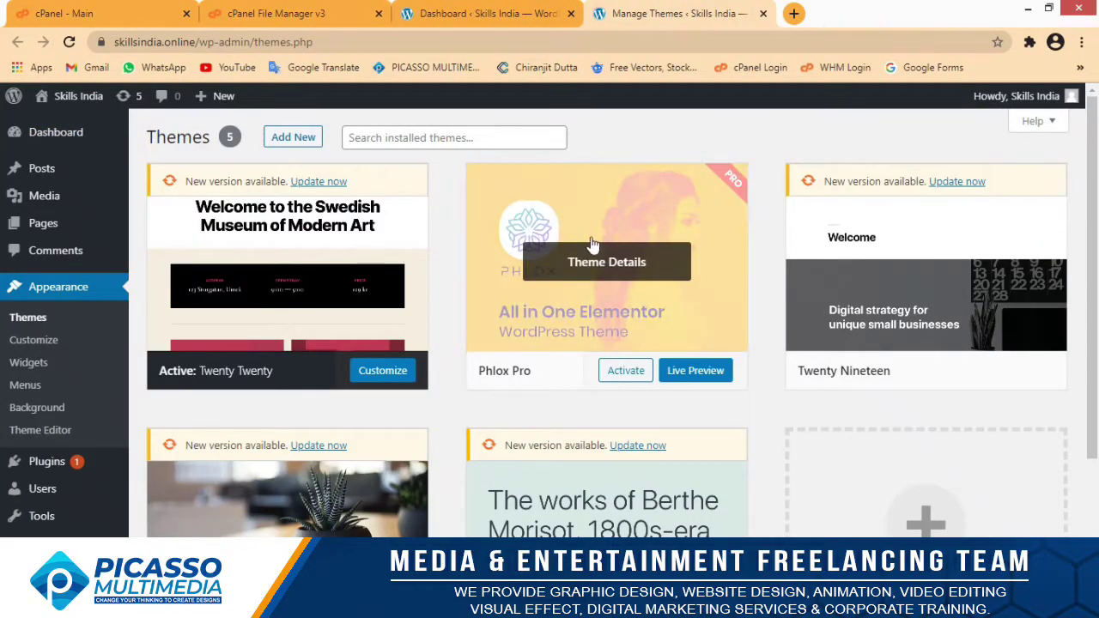
# Activate the Phlox Pro theme and install its core plugins, beginning with the Phlox Core Plugin.
pyautogui.click(627, 372)
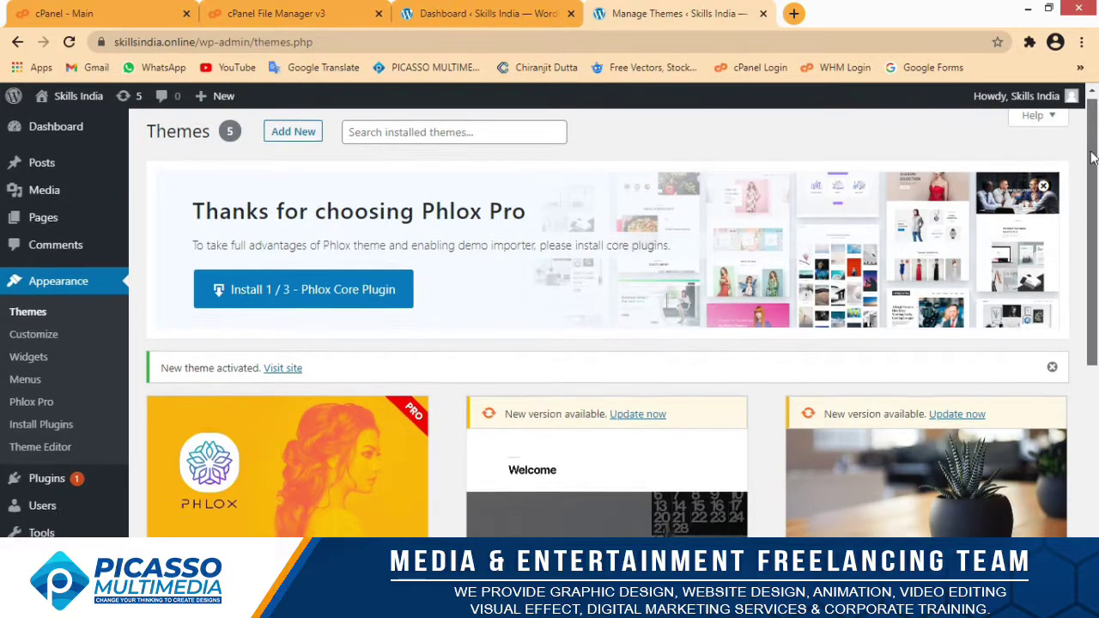
pyautogui.scroll(-1, 889, 202)
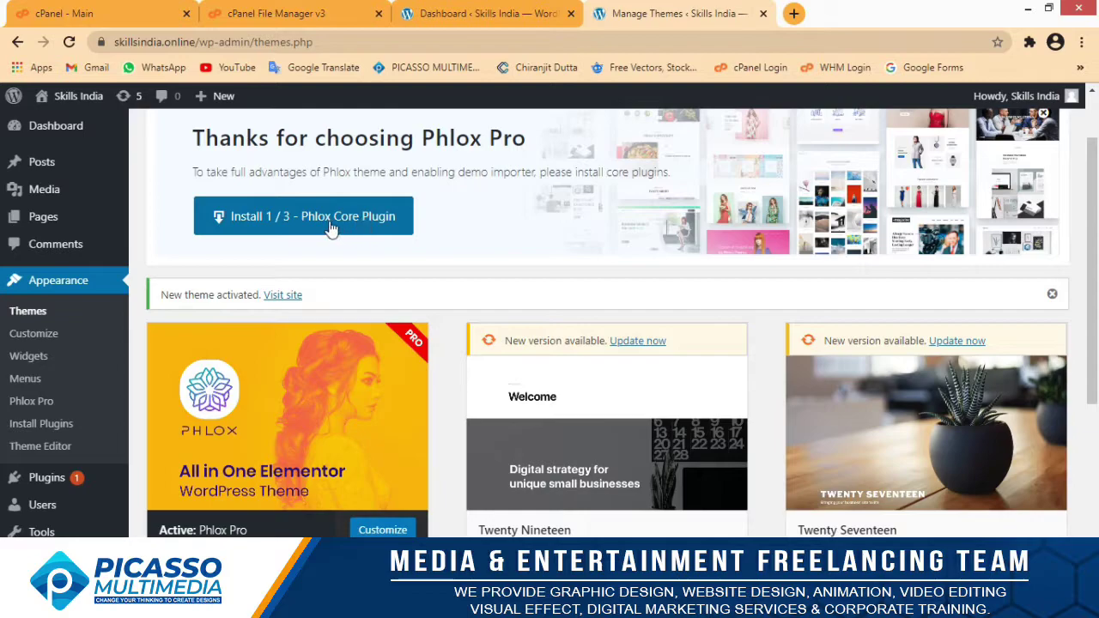
pyautogui.click(332, 228)
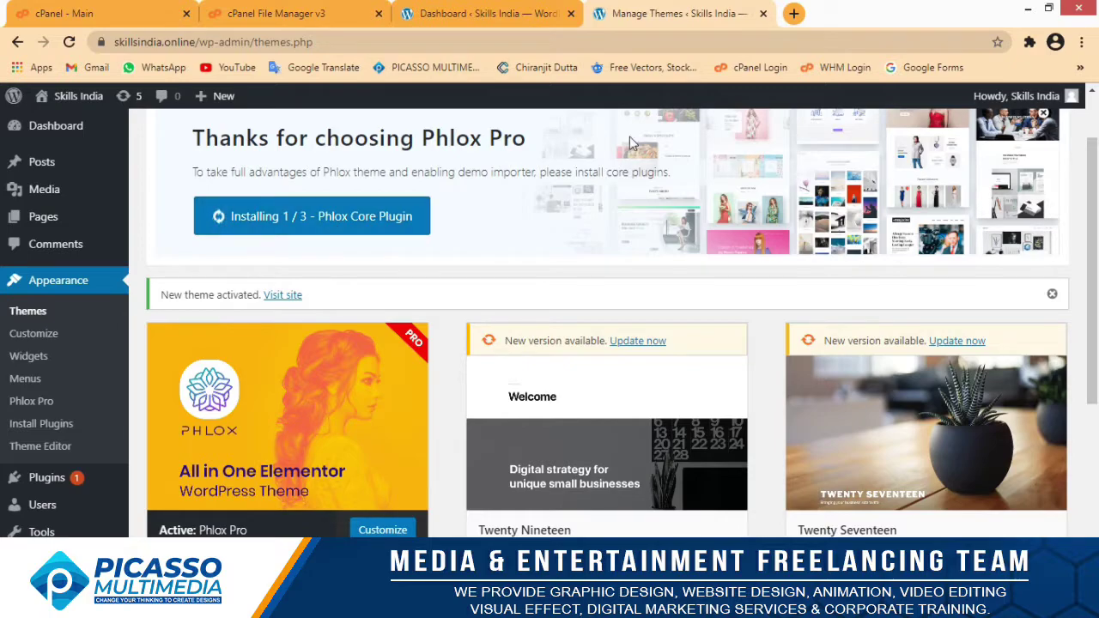
pyautogui.scroll(1, 1093, 155)
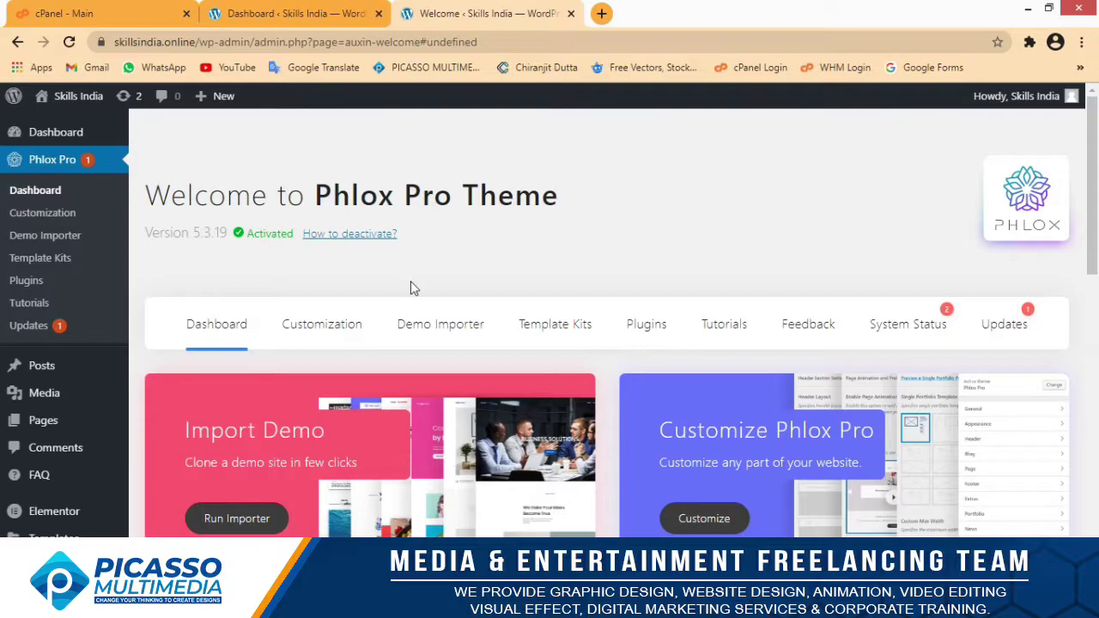
# Open the Phlox Pro Demo Importer and preview the Mobile Store demo, looking through its home page.
pyautogui.moveTo(1087, 157); pyautogui.dragTo(1086, 183)
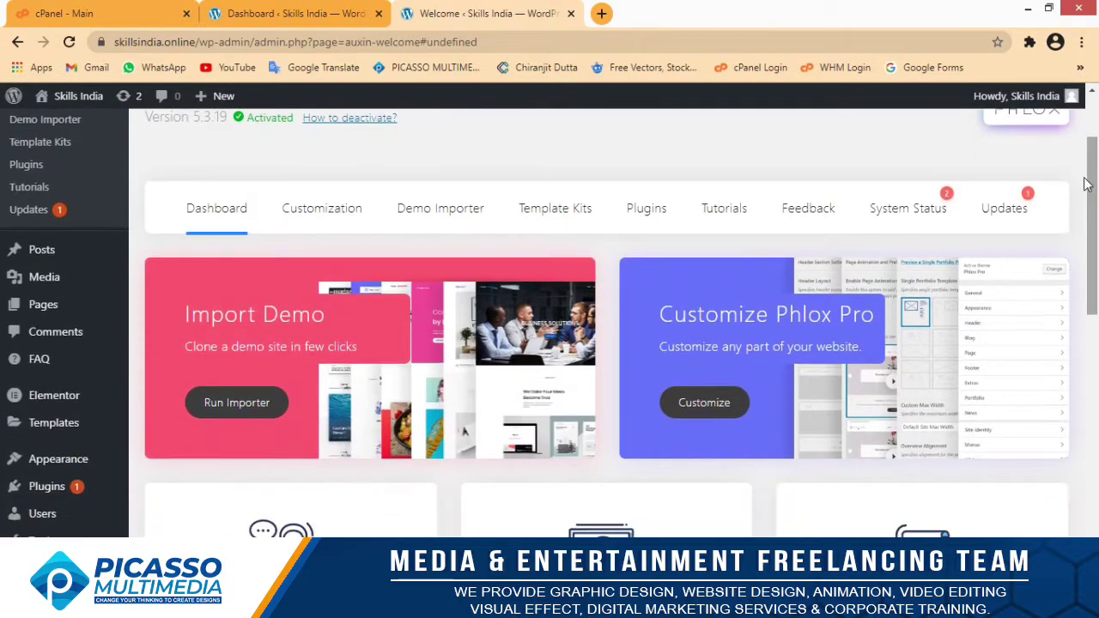
pyautogui.click(433, 219)
pyautogui.moveTo(1094, 118); pyautogui.dragTo(1083, 255)
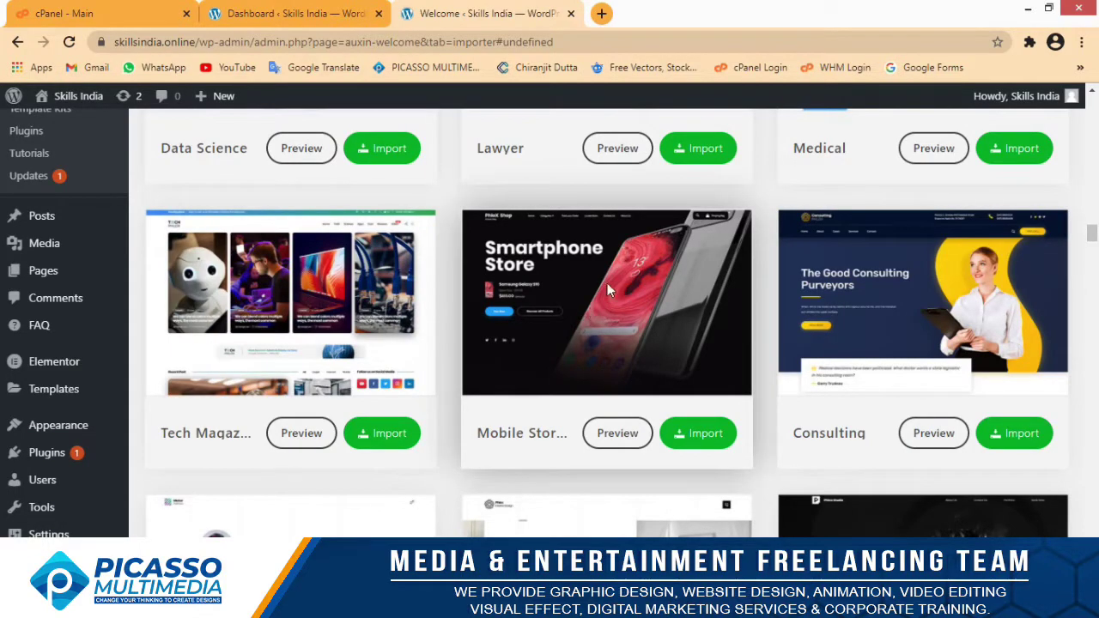
pyautogui.click(617, 434)
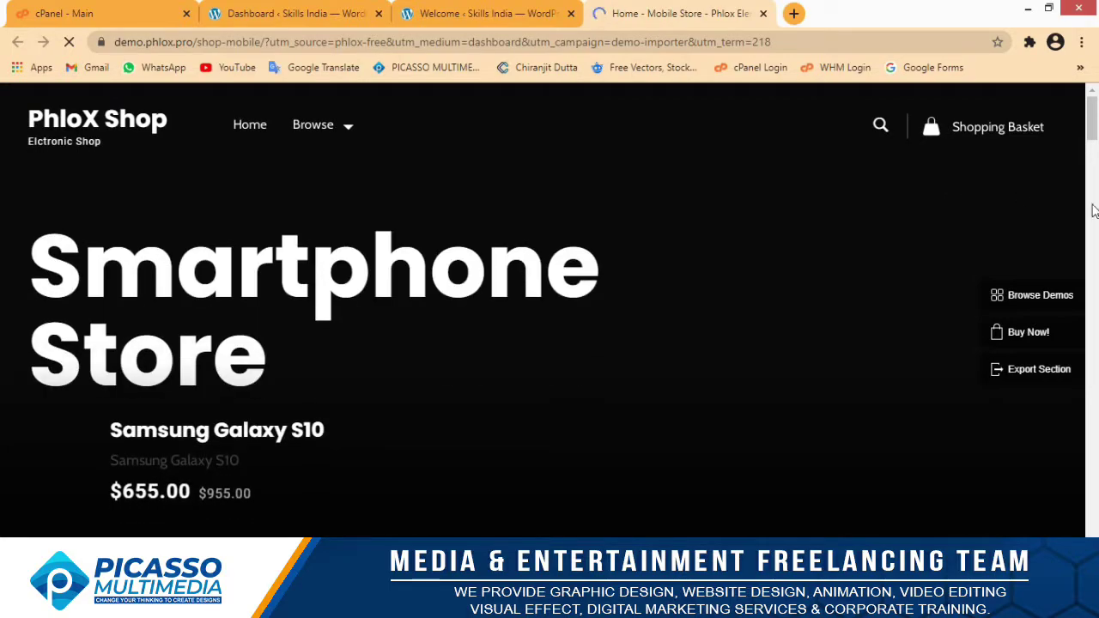
pyautogui.moveTo(1094, 127); pyautogui.dragTo(1081, 332)
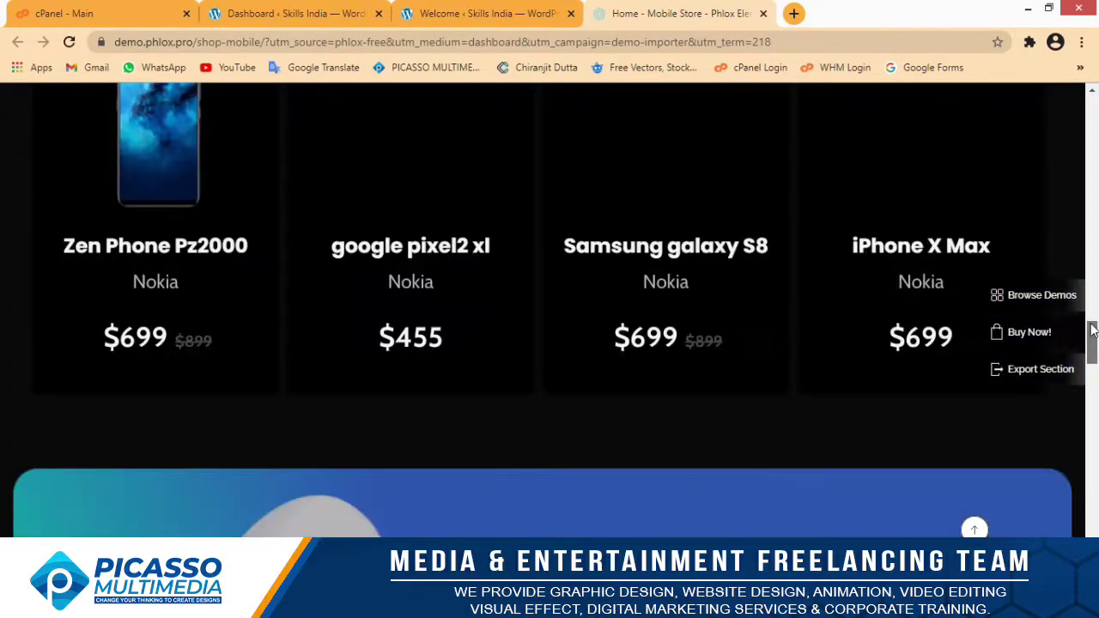